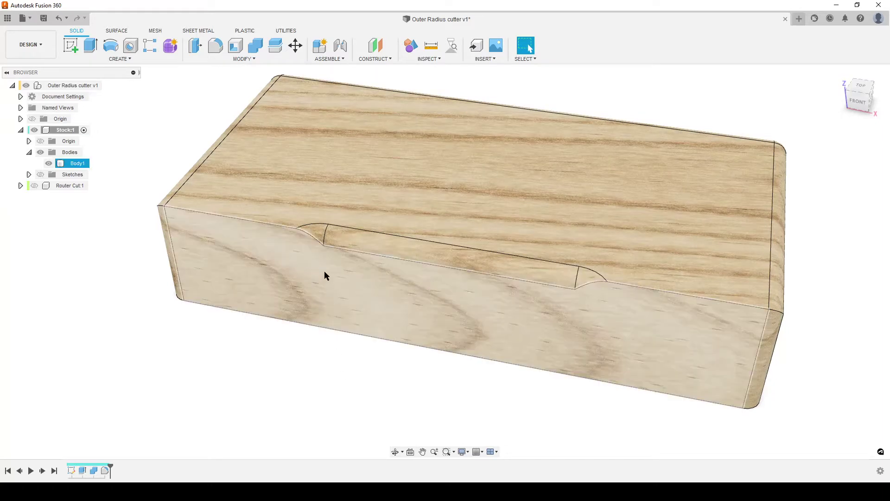
Inspect the existing model from several angles and glance at the end-mill reference image
shift+middle_drag(329, 292, 342, 271)
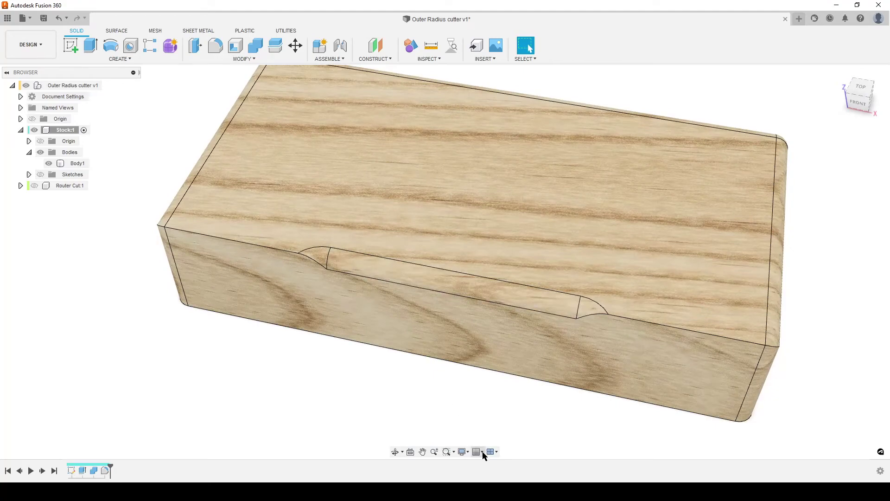
key(alt+Tab)
mouse_move(338, 393)
shift+middle_down()
mouse_move(353, 352)
mouse_move(310, 390)
mouse_move(284, 380)
mouse_move(284, 356)
mouse_move(346, 381)
shift+middle_up()
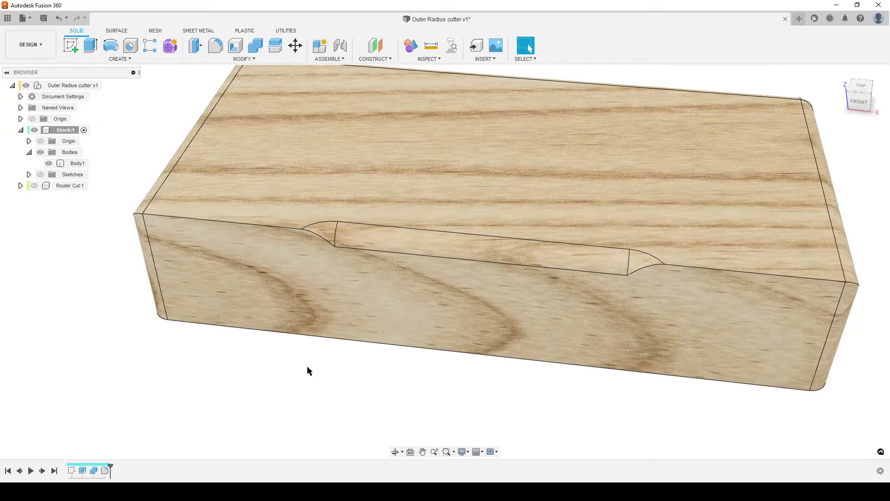
scroll(307, 371, down, 3)
shift+middle_drag(336, 372, 334, 370)
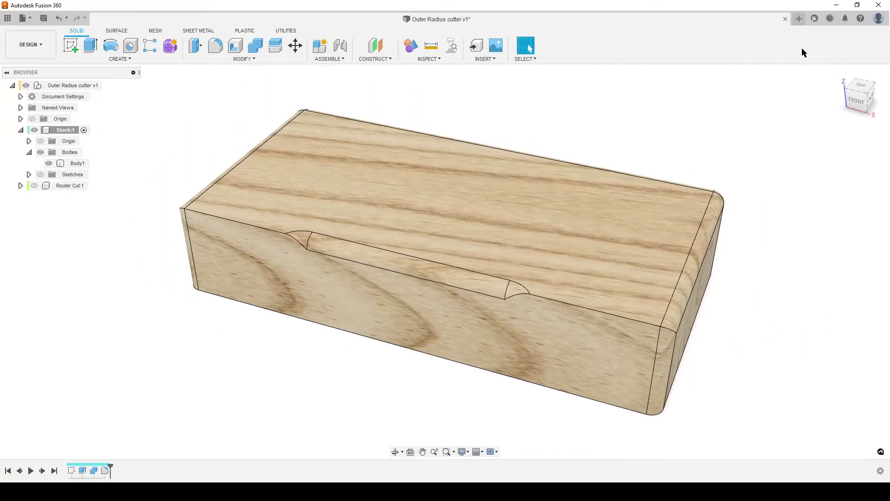
Start a new design and add a component named Stock under the root
click(799, 20)
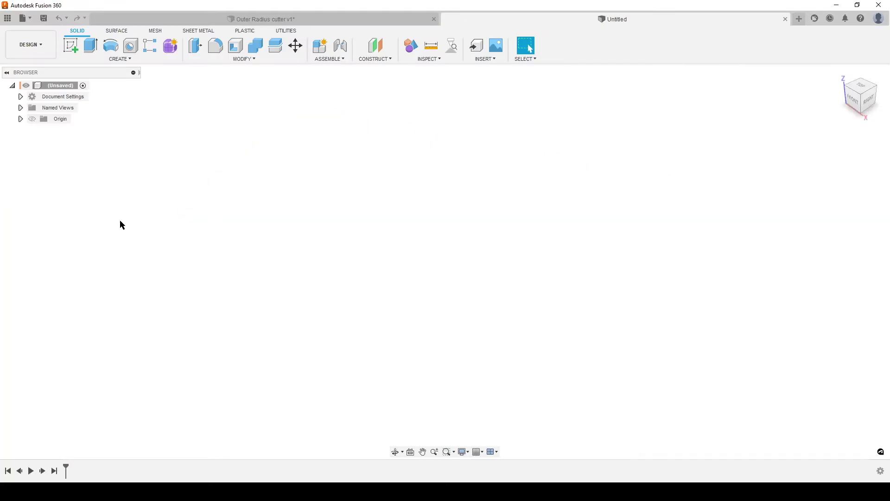
right_click(59, 85)
click(103, 93)
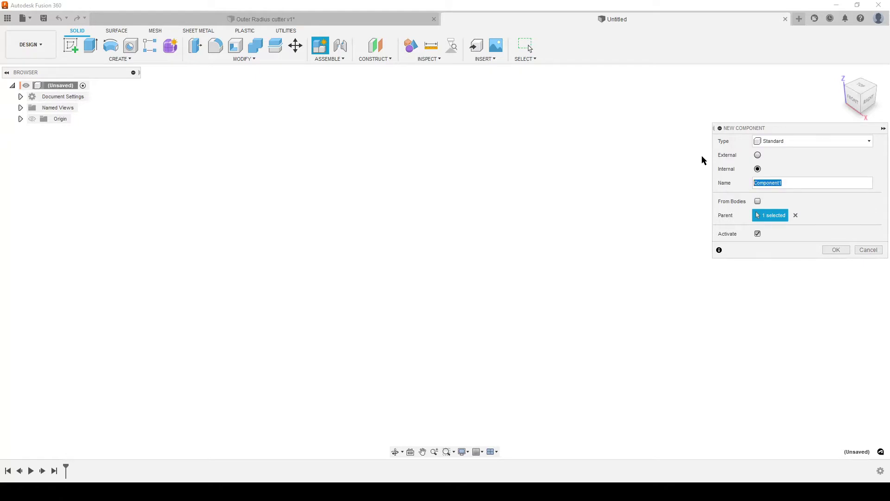
text(Stock)
key(Return)
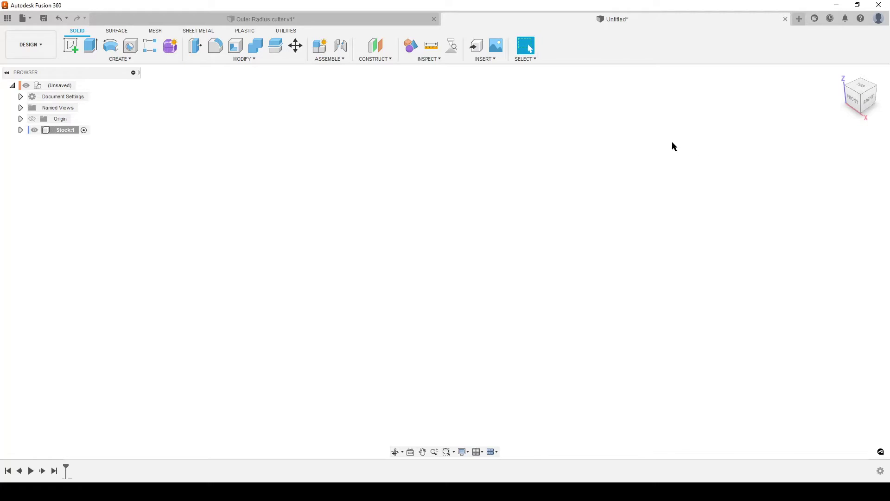
Sketch a rectangle from the origin on the YZ plane
click(70, 45)
click(474, 227)
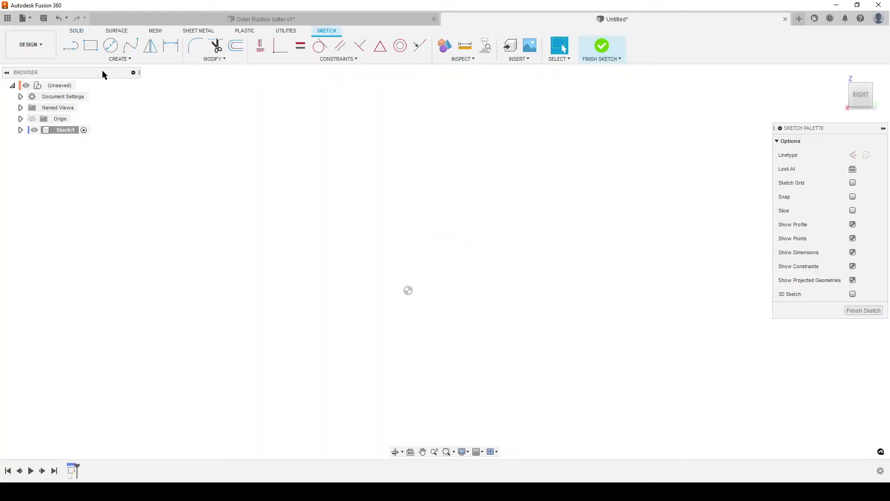
click(90, 54)
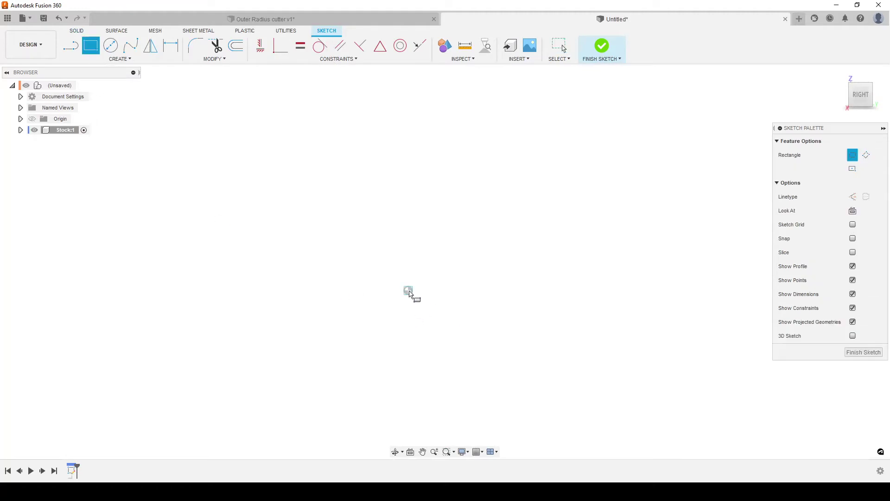
click(408, 290)
click(499, 209)
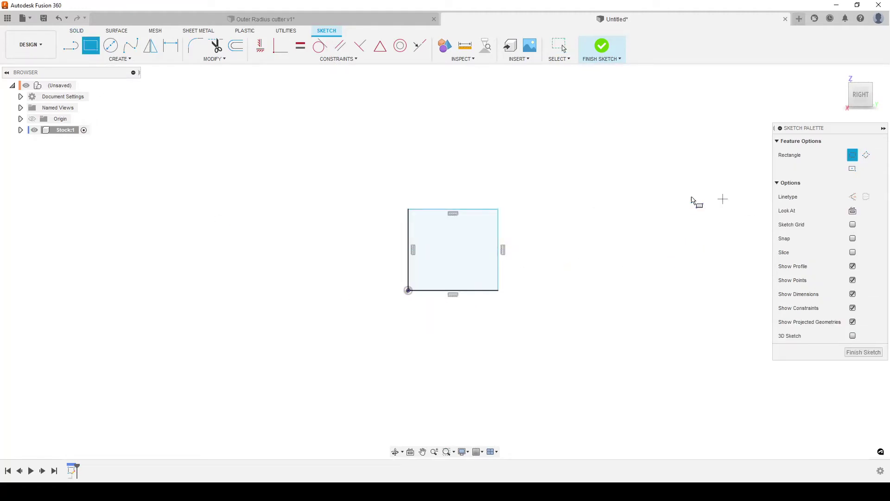
Dimension the rectangle 95 mm wide and 45 mm high
key(d)
click(480, 294)
click(482, 326)
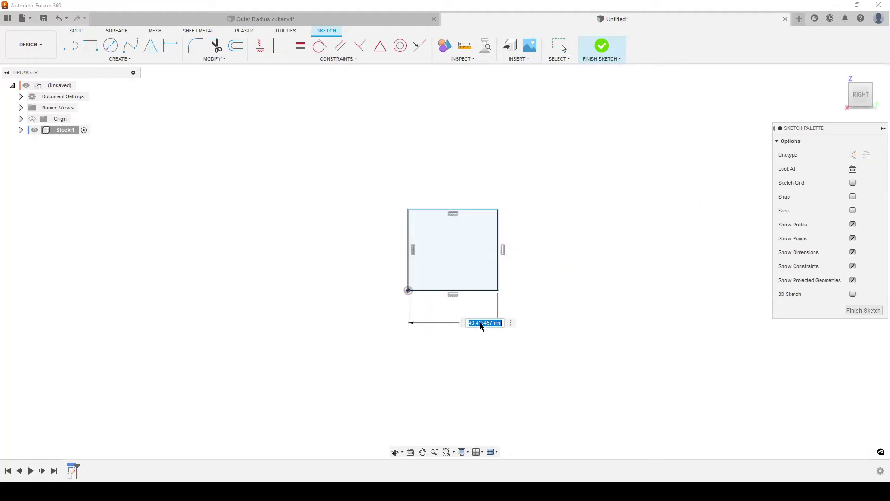
text(95)
key(Return)
click(412, 156)
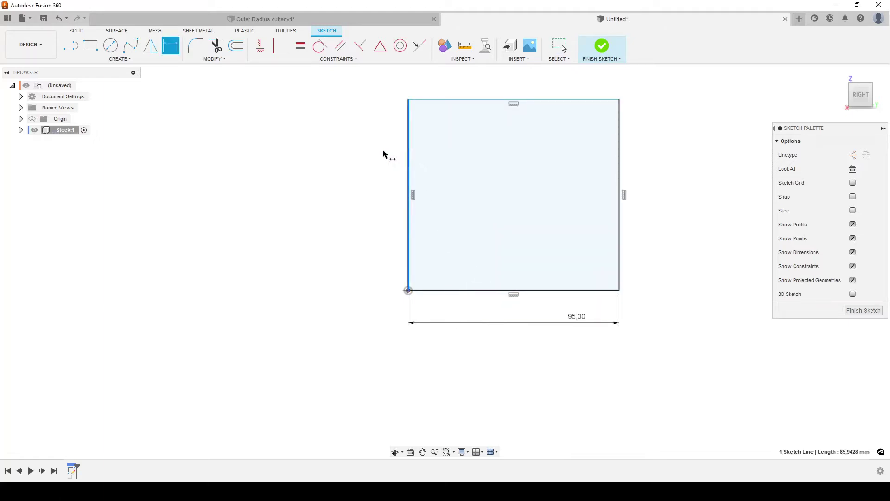
click(344, 160)
text(45)
key(Return)
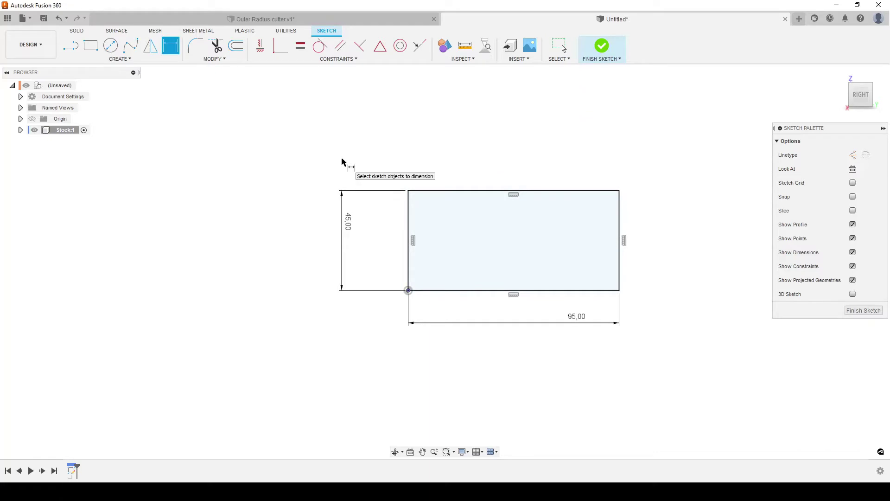
shift+middle_drag(344, 165, 351, 184)
Extrude the rectangle symmetrically 250 mm into a solid block
key(e)
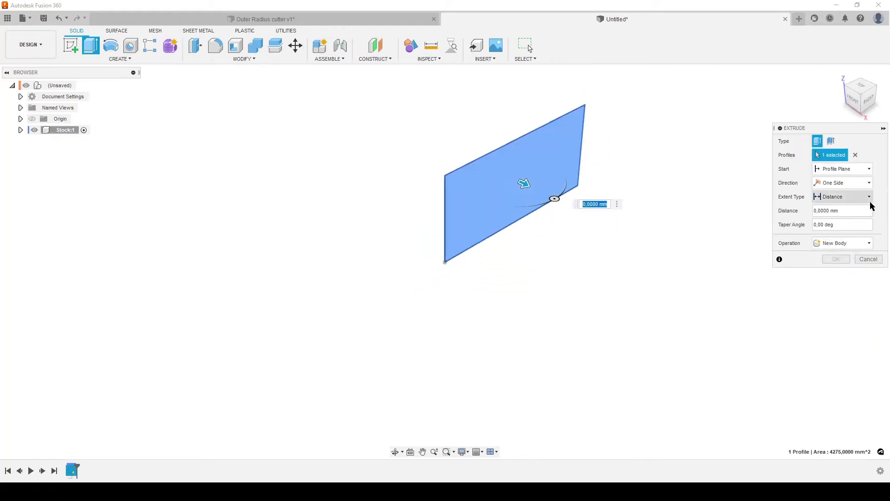
click(843, 183)
click(834, 216)
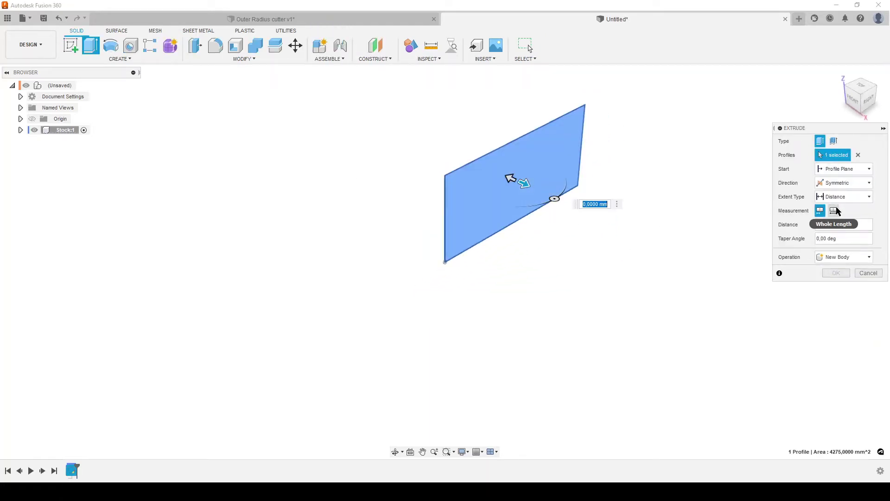
text(25)
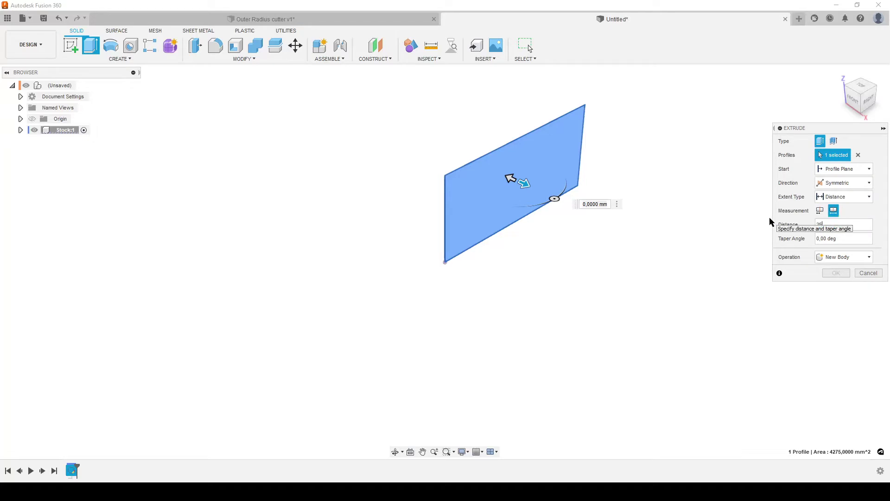
text(0)
key(Return)
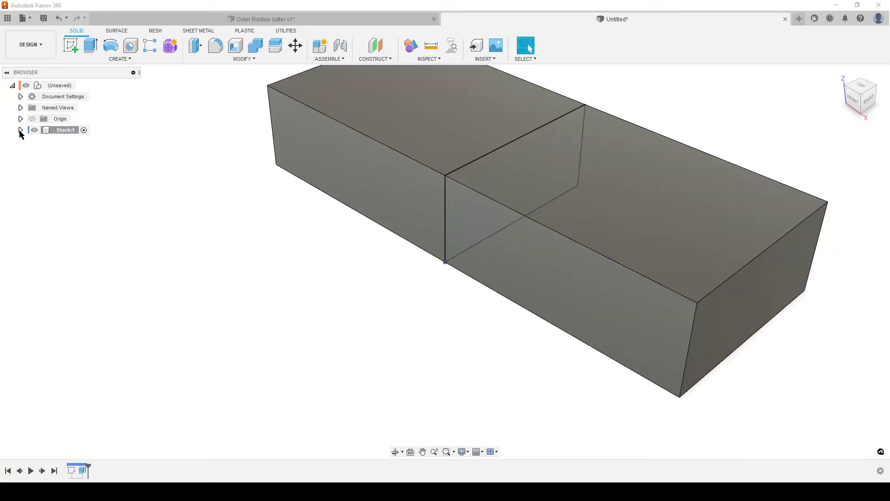
Hide the Stock sketches, view the block from the front, and bring up the end-mill image
click(21, 129)
click(40, 163)
scroll(135, 311, down, 3)
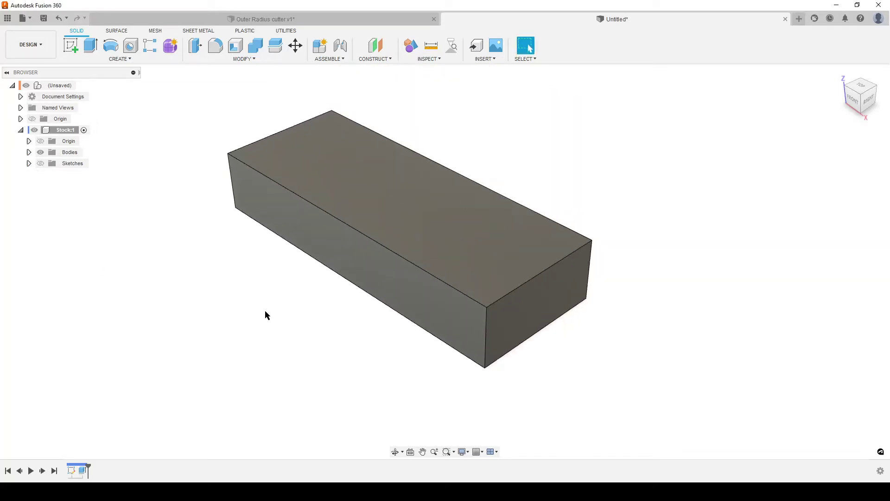
mouse_move(265, 310)
shift+middle_down()
mouse_move(246, 306)
mouse_move(264, 307)
shift+middle_up()
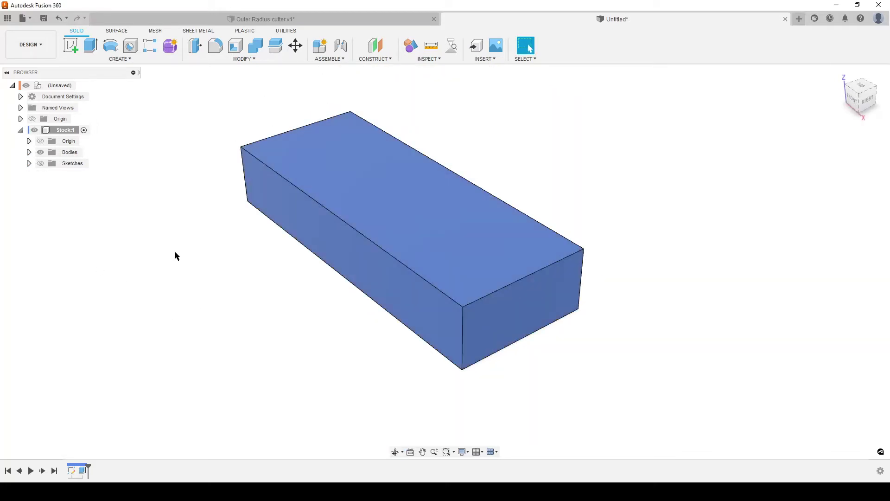
mouse_move(312, 290)
shift+middle_down()
mouse_move(260, 269)
mouse_move(308, 294)
mouse_move(355, 283)
mouse_move(327, 290)
shift+middle_up()
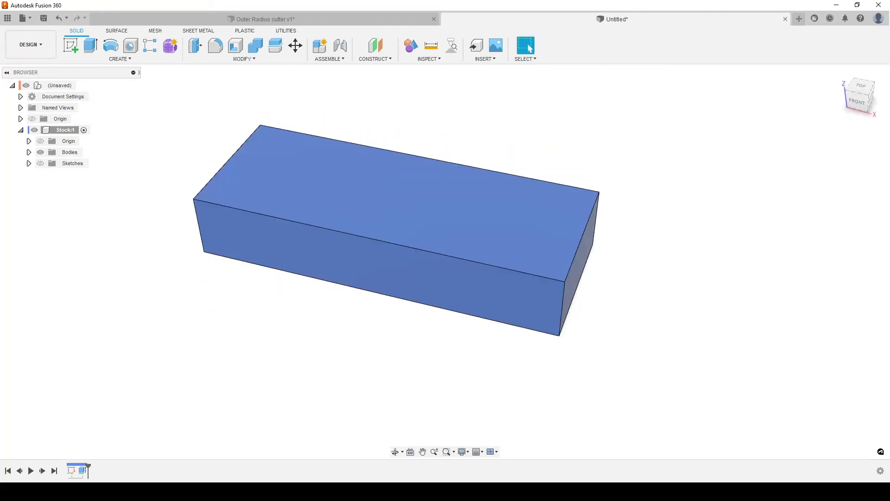
key(alt+Tab)
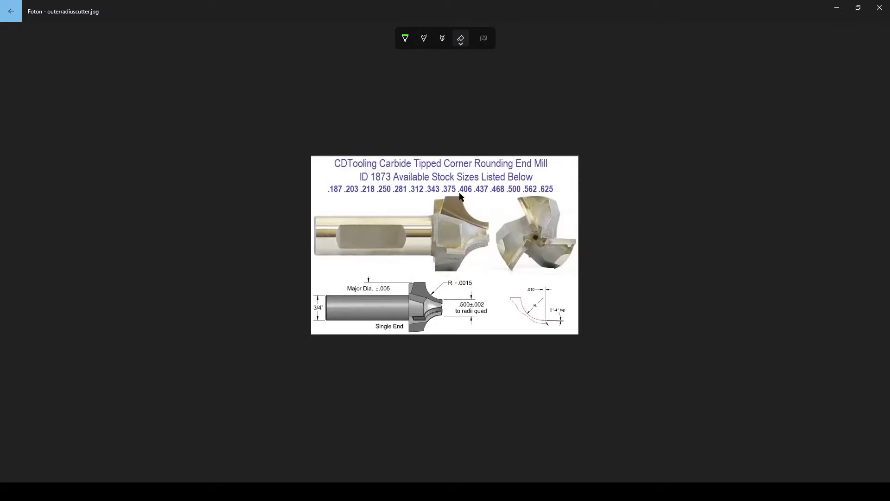
Trace the cutter's curved edge and shank line in green ink
click(405, 38)
drag(461, 198, 486, 226)
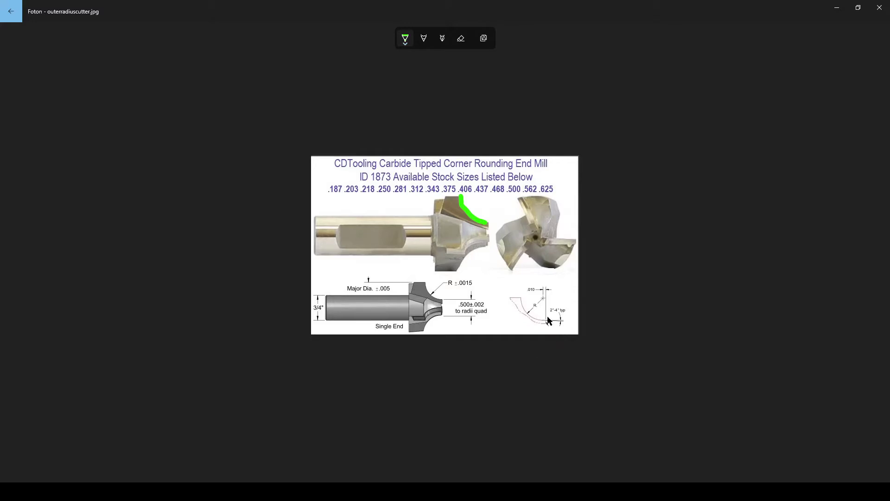
drag(551, 322, 543, 318)
drag(487, 223, 499, 224)
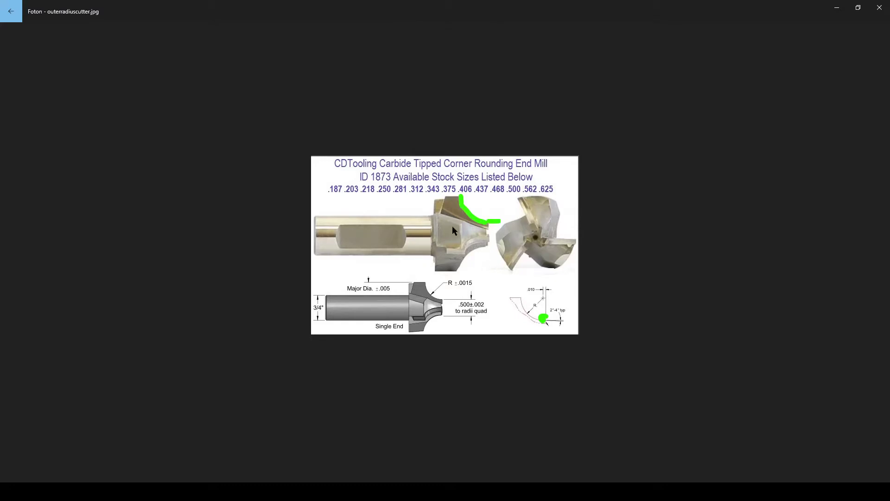
drag(314, 237, 489, 236)
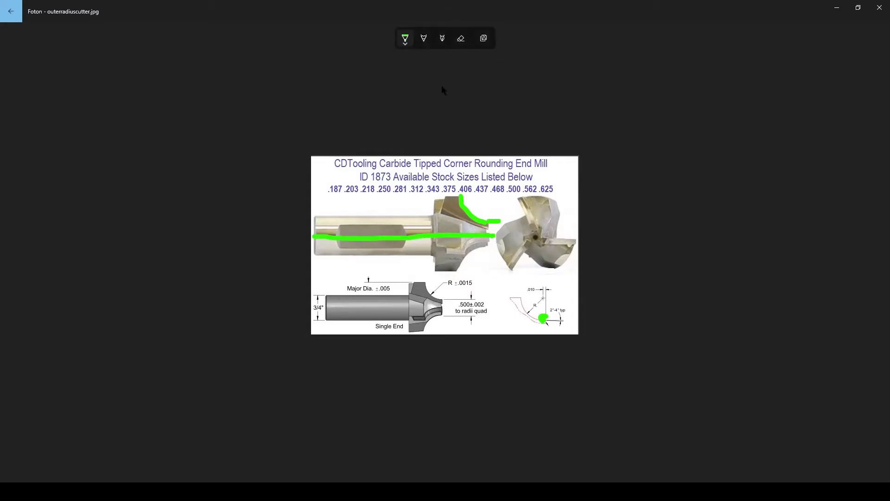
Add a red stroke where the cutter meets the shank
click(406, 39)
click(366, 106)
drag(494, 224, 498, 233)
Close Photos and add a new component named Router Cut under the root
click(879, 8)
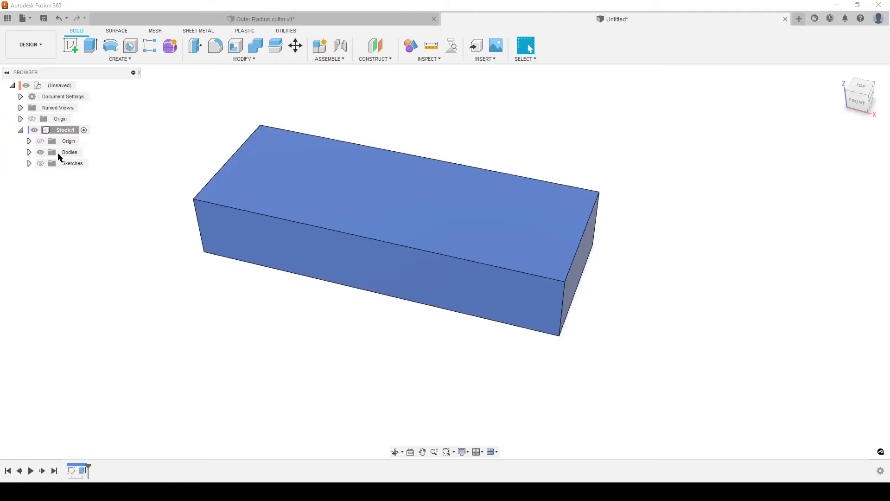
right_click(60, 86)
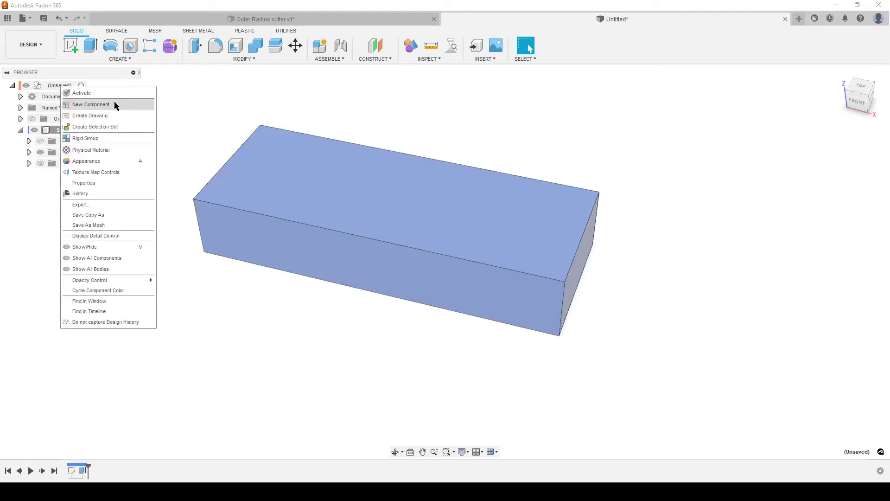
click(116, 106)
double_click(795, 182)
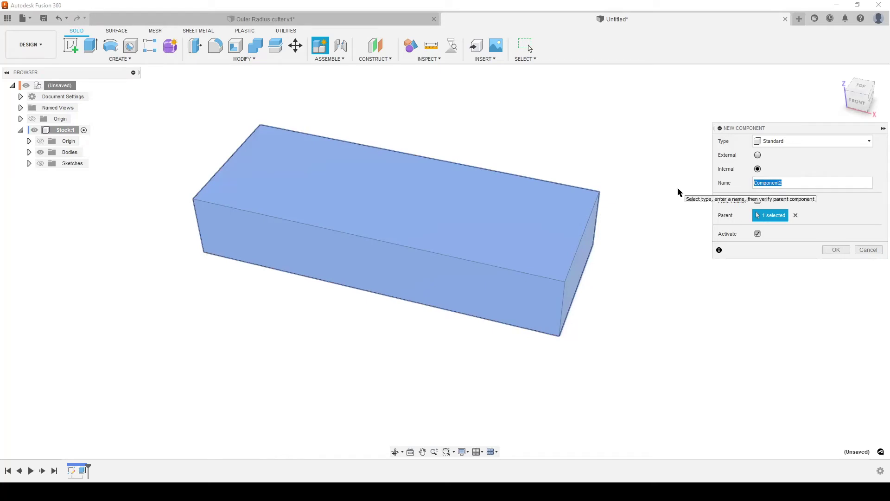
text(Router Cut)
key(Return)
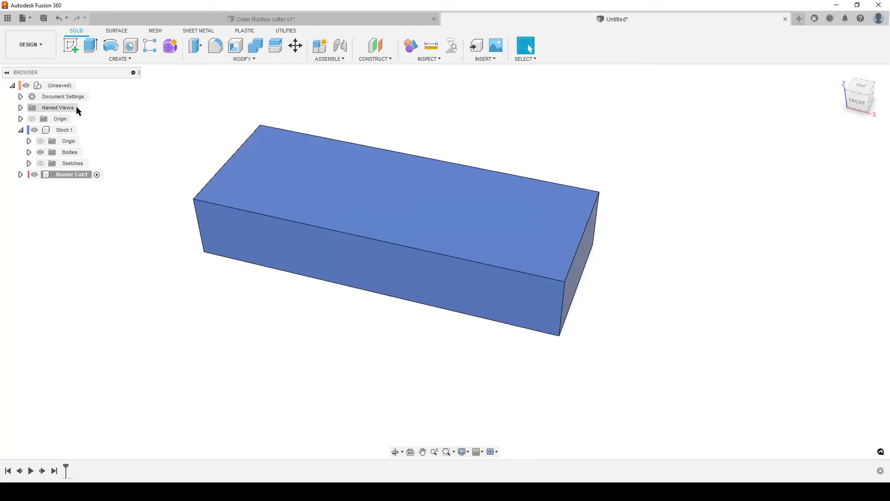
Start a new Router Cut sketch on the YZ plane
click(70, 45)
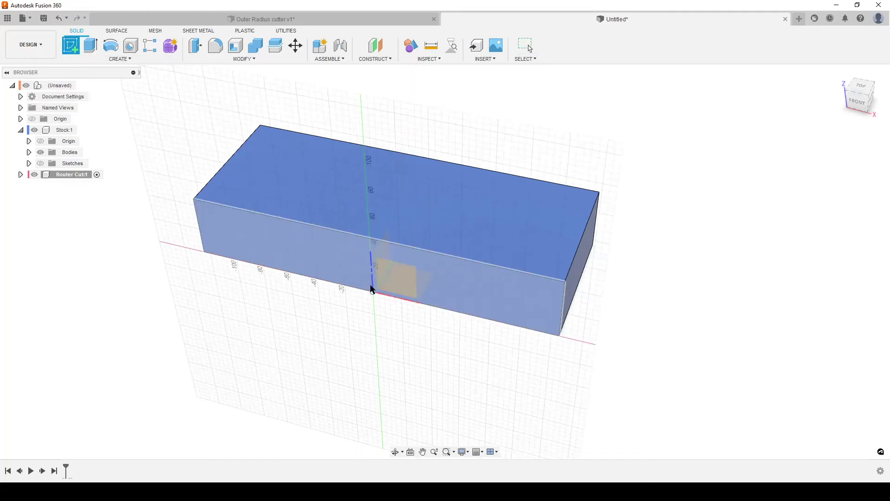
mouse_move(338, 324)
shift+middle_down()
mouse_move(323, 326)
mouse_move(354, 227)
shift+middle_up()
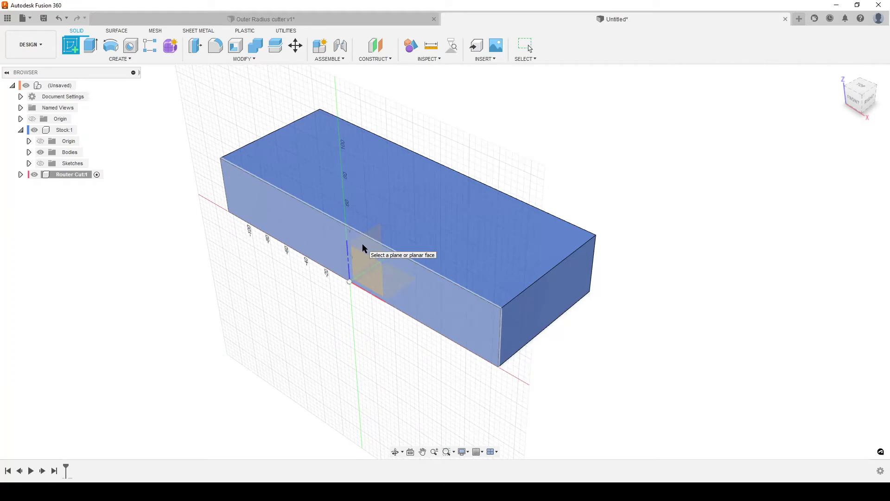
click(362, 245)
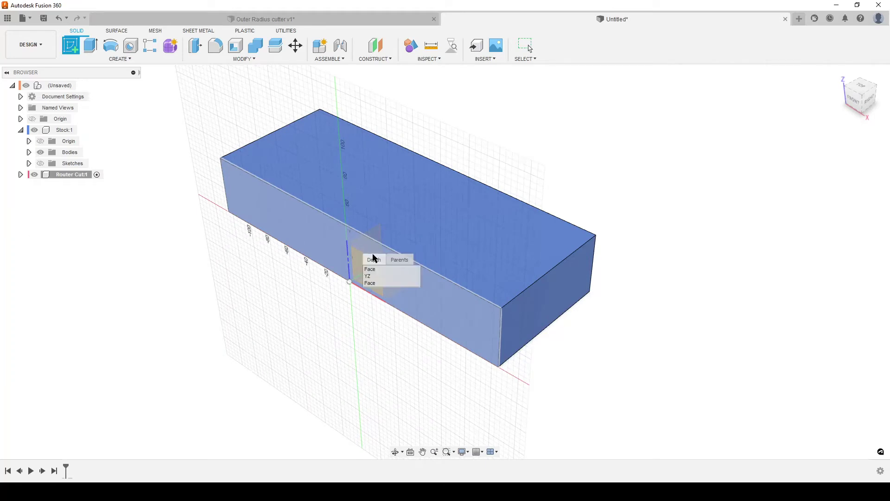
click(376, 277)
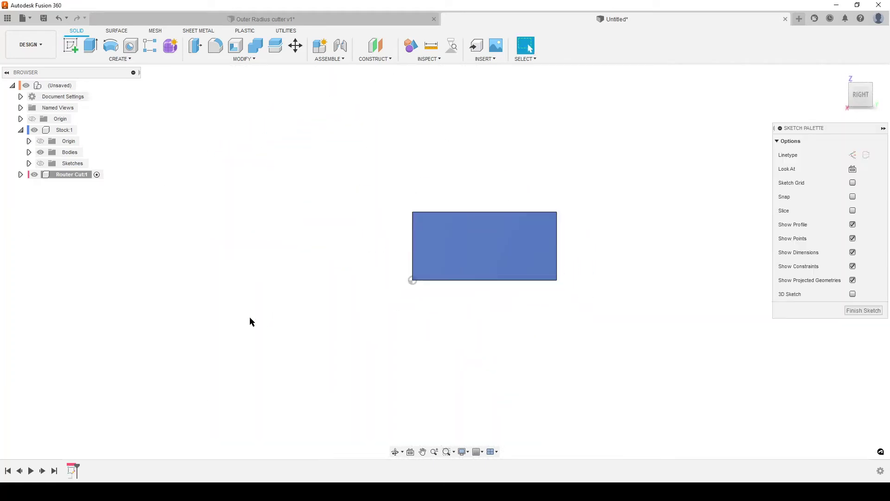
Project the stock's end face into the sketch and hide the stock body
key(p)
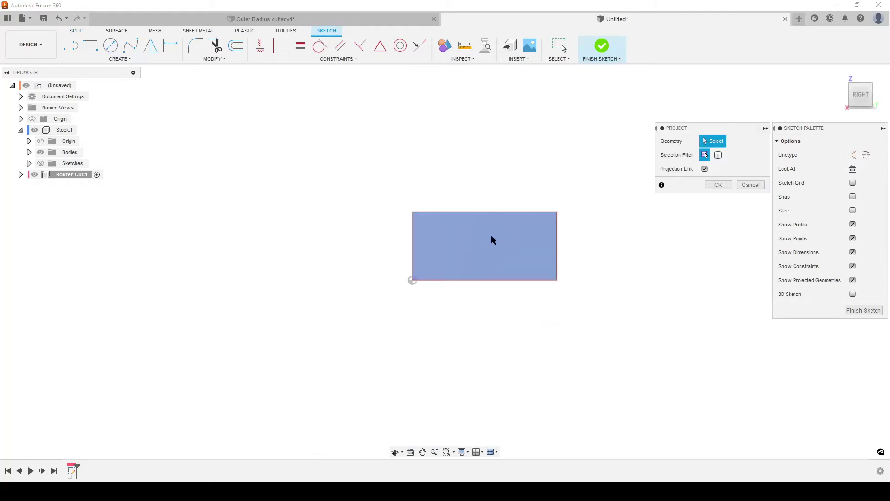
click(491, 237)
click(718, 186)
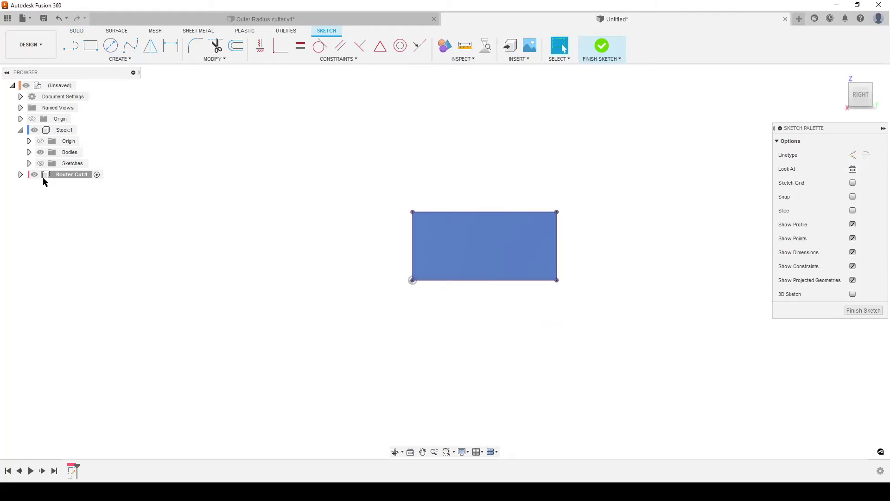
click(35, 130)
scroll(262, 292, up, 4)
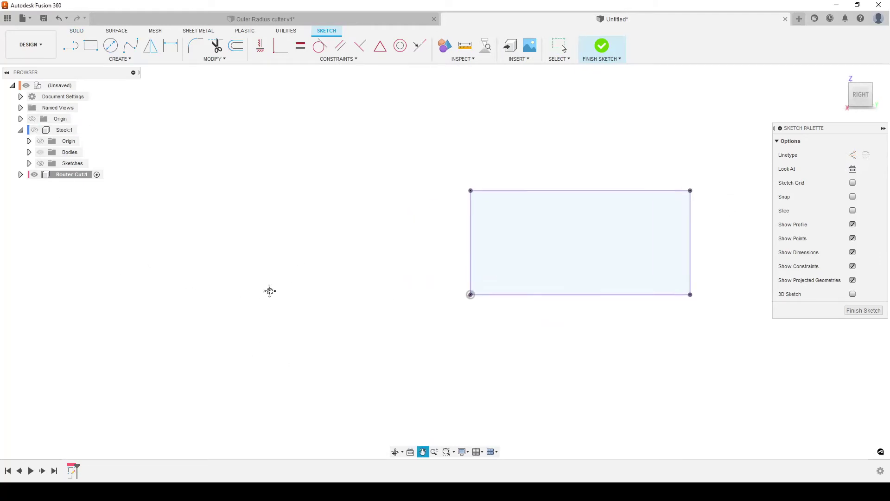
middle_drag(269, 291, 208, 328)
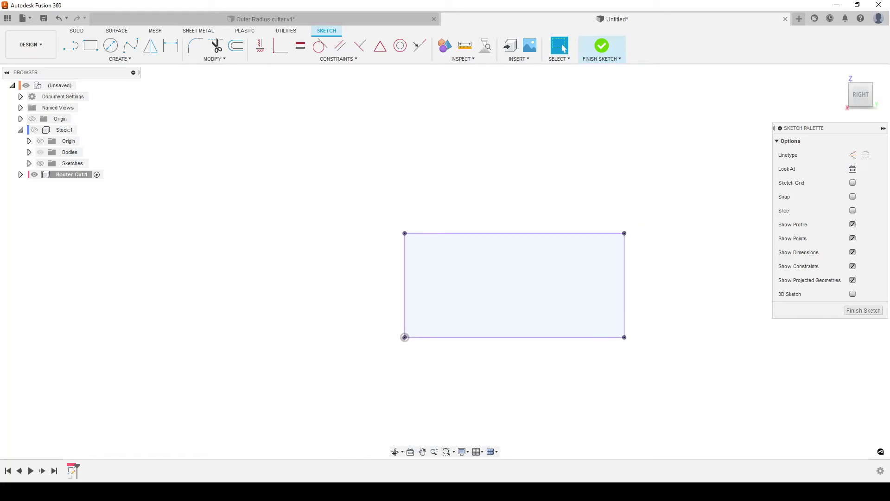
key(c)
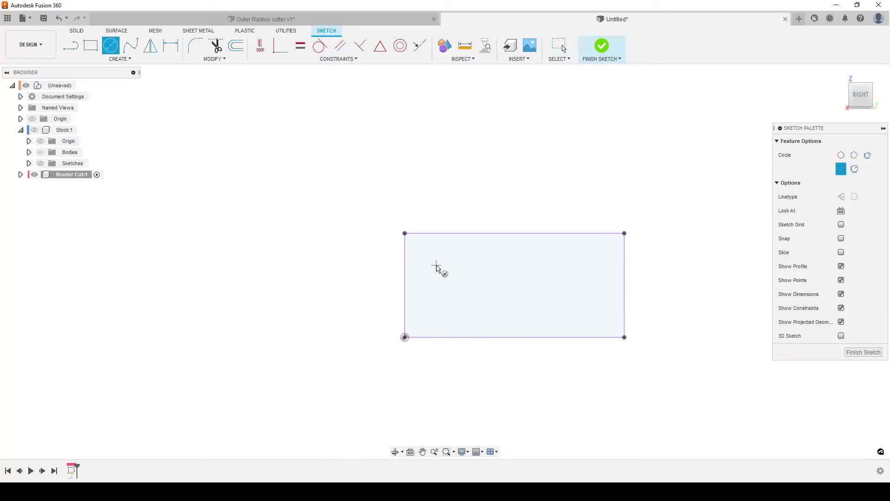
Draw a circle tangent to the rectangle's top and left edges
click(855, 170)
click(439, 234)
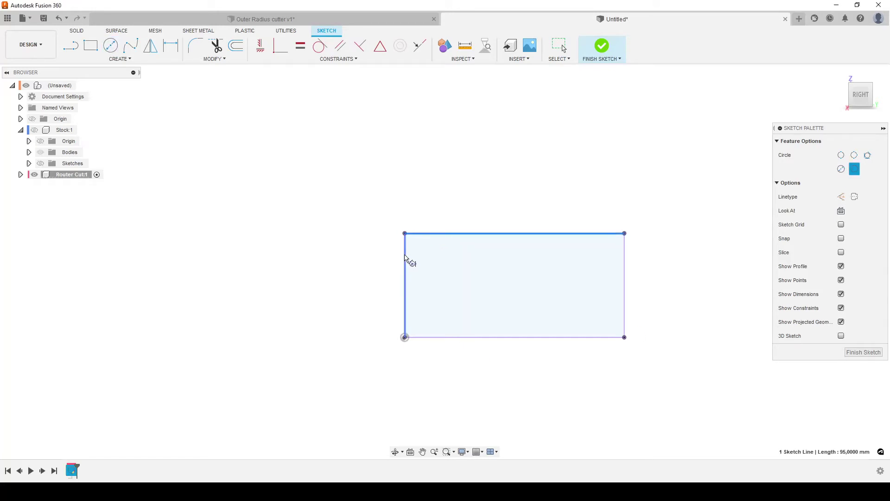
click(405, 260)
click(440, 256)
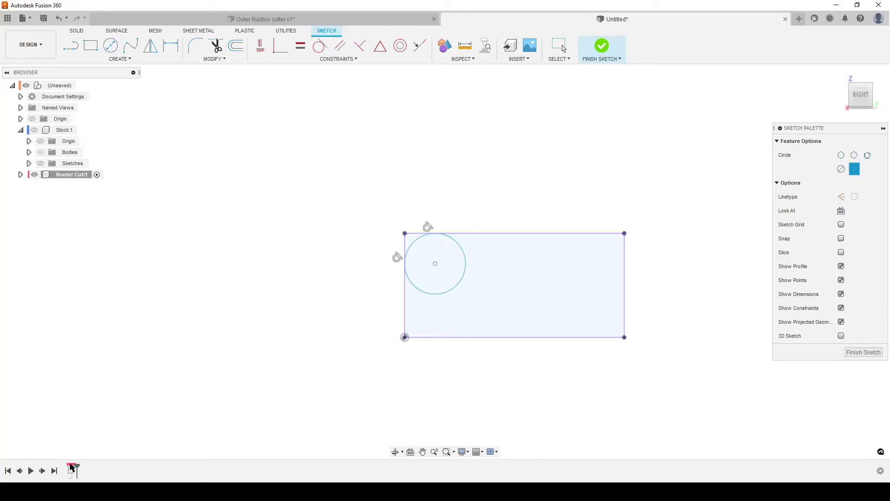
Draw a closed line strip left of the circle, ending at the rectangle's top-left corner
key(l)
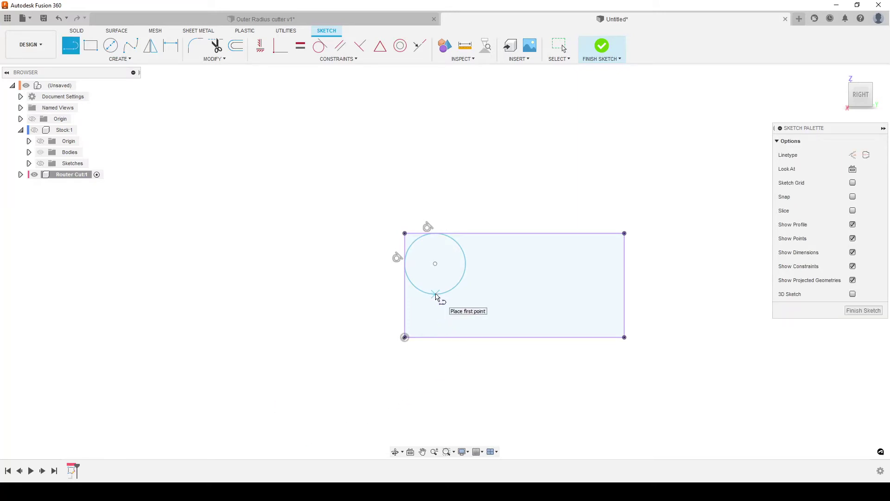
click(436, 295)
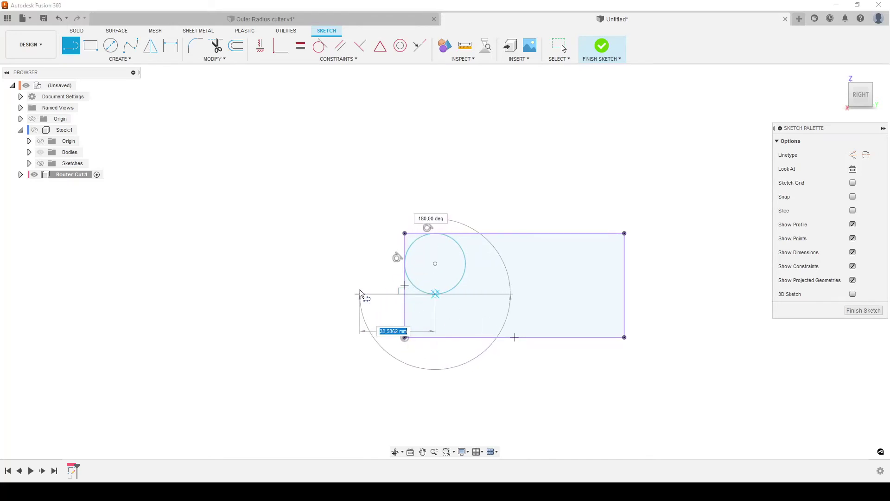
click(361, 294)
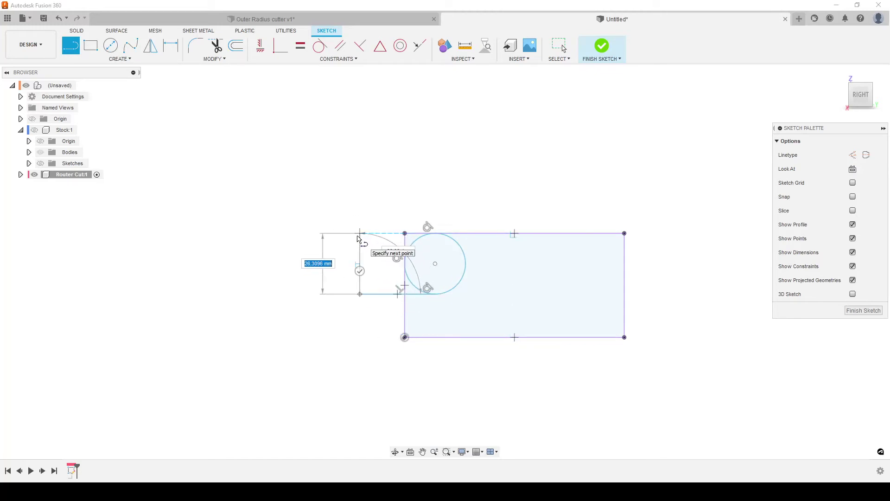
click(358, 237)
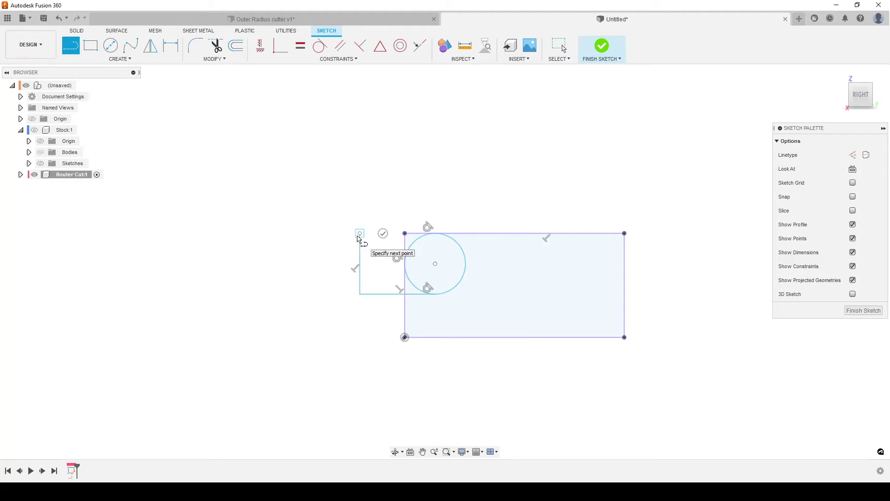
click(405, 234)
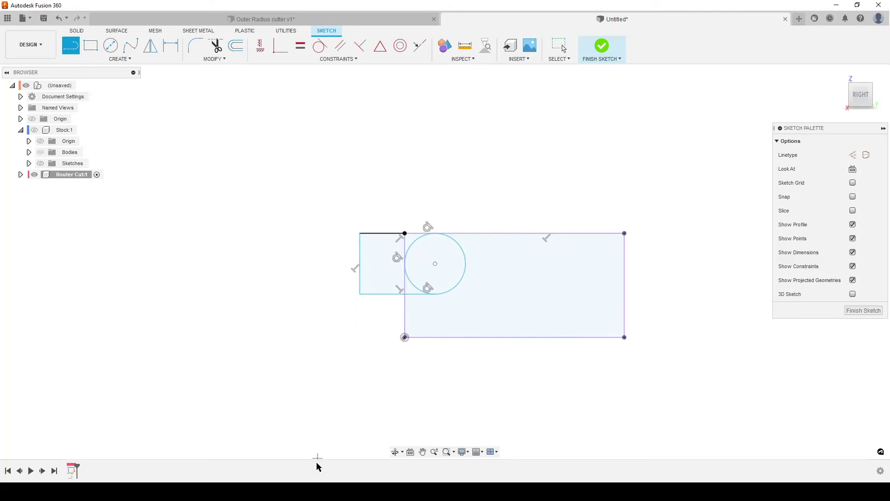
Dimension the circle as a radius of 8 mm
key(d)
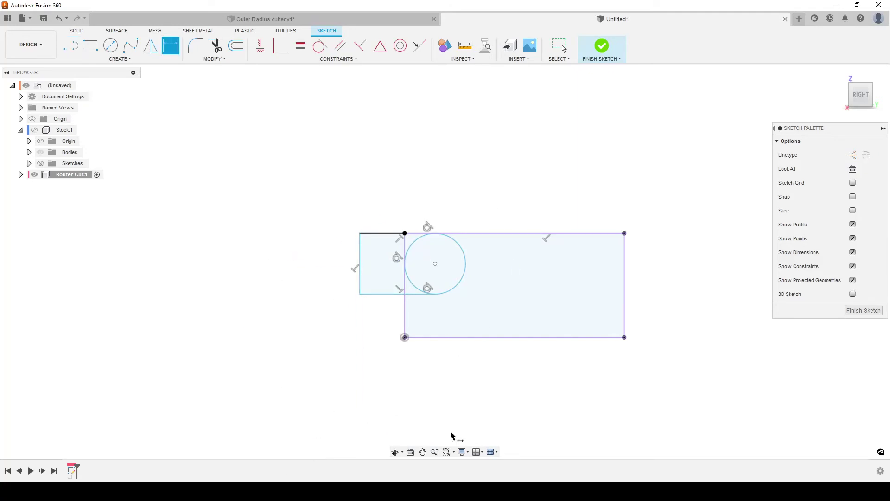
click(465, 263)
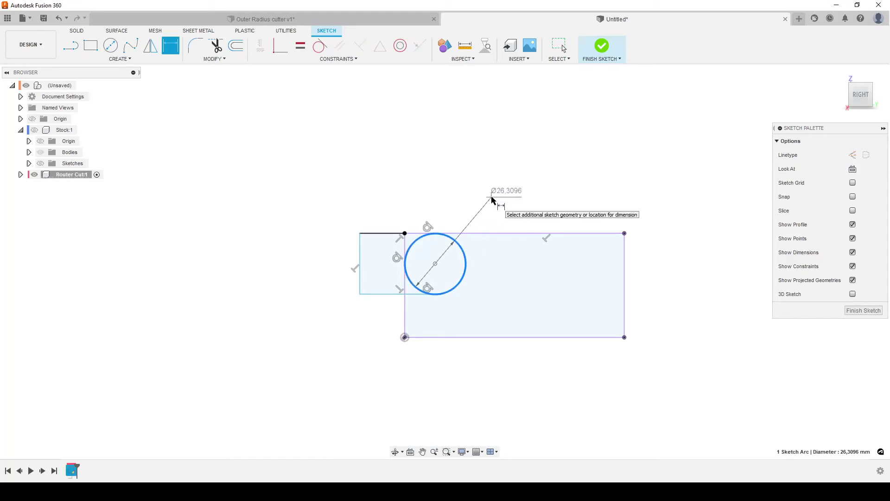
right_click(492, 200)
click(491, 260)
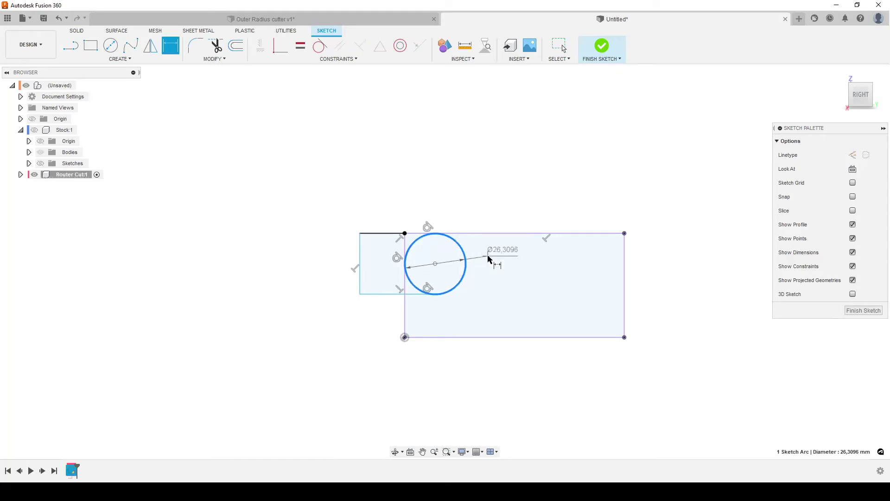
click(487, 199)
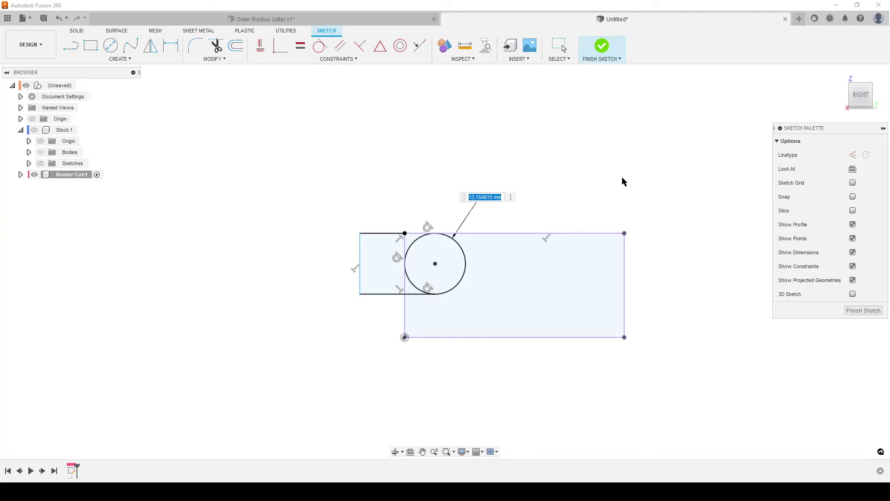
text(8)
key(Return)
Set the strip's width to 5 mm from the rectangle's left edge
scroll(330, 290, up, 2)
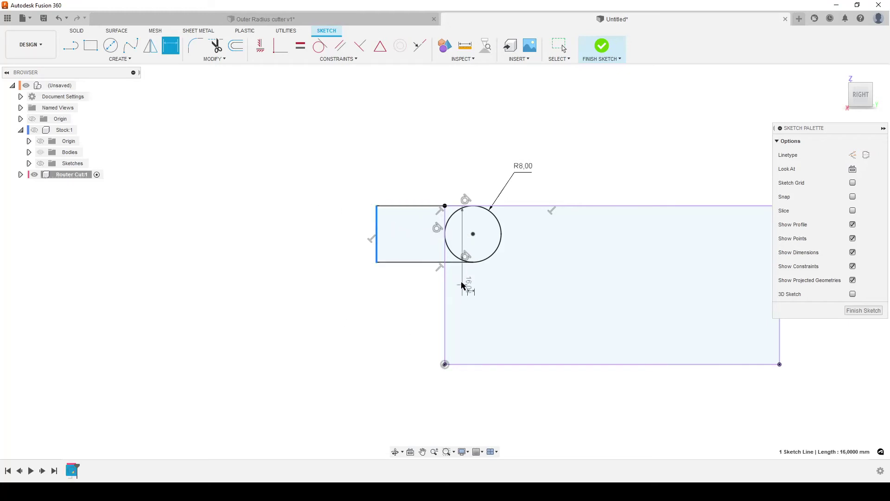
click(446, 282)
click(445, 283)
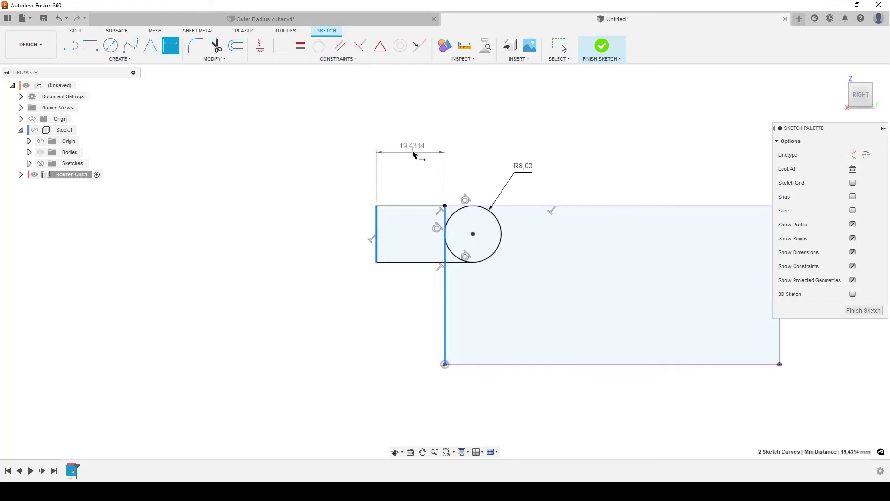
click(426, 144)
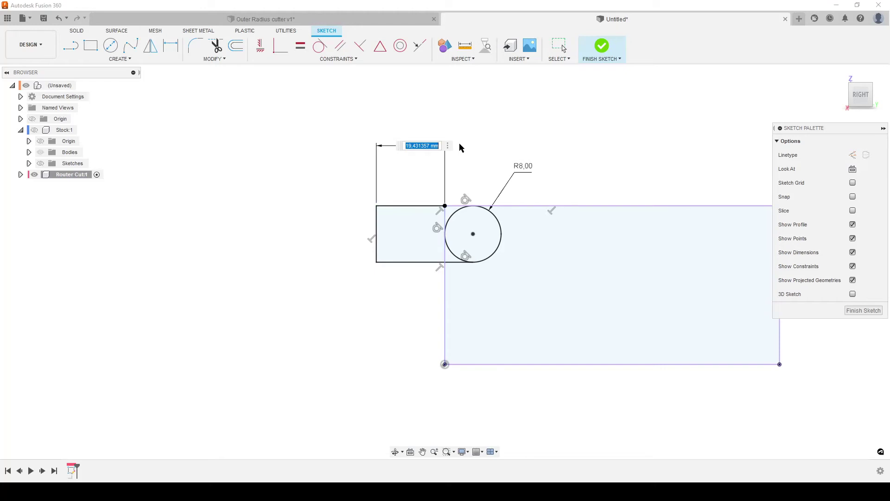
text(5)
key(Return)
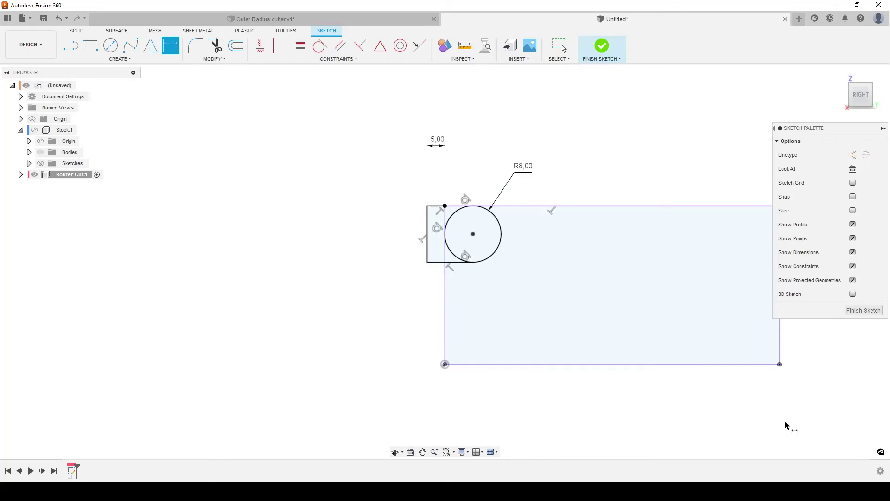
key(Escape)
Turn the rectangle's bottom and right edges into construction lines and finish the sketch
click(673, 365)
key(x)
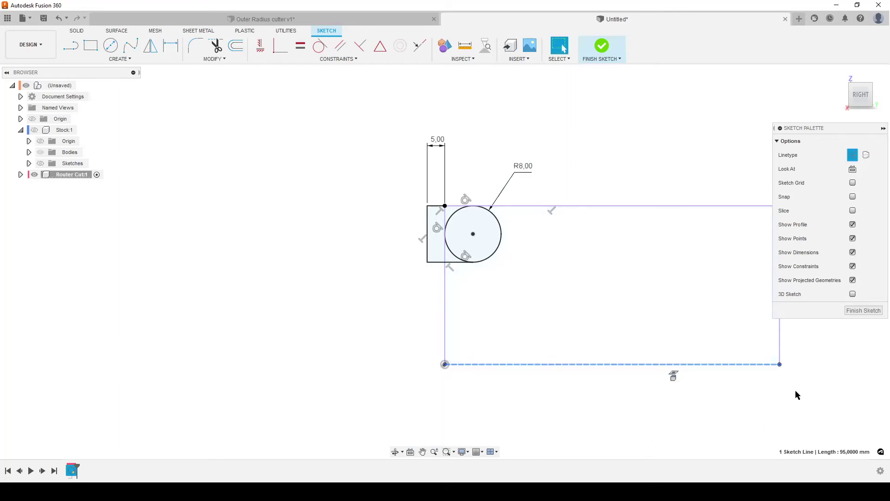
click(777, 334)
key(x)
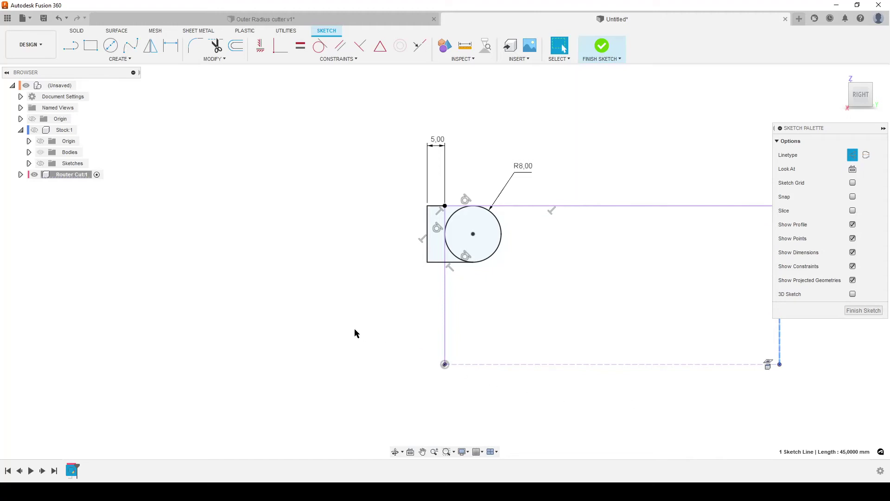
click(357, 333)
key(F6)
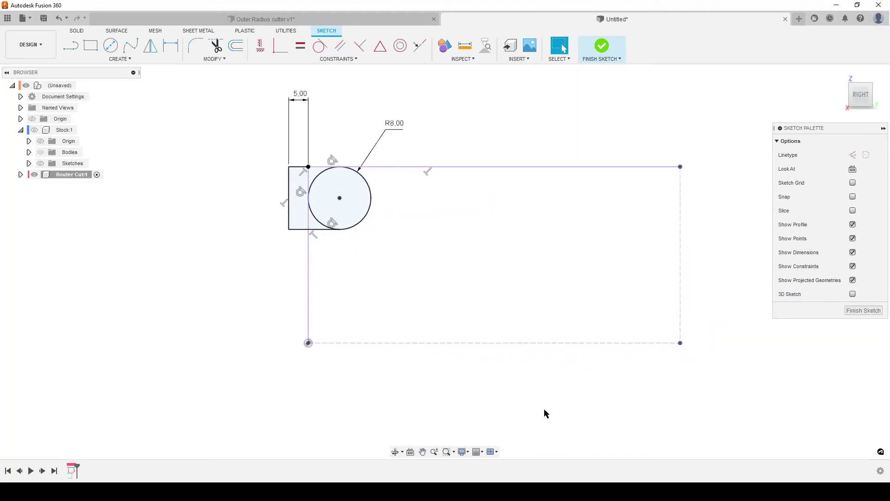
click(863, 311)
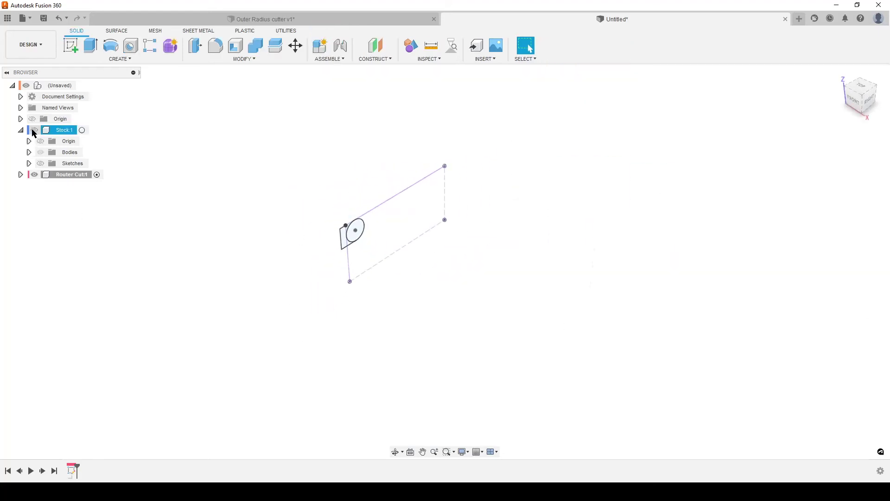
click(34, 131)
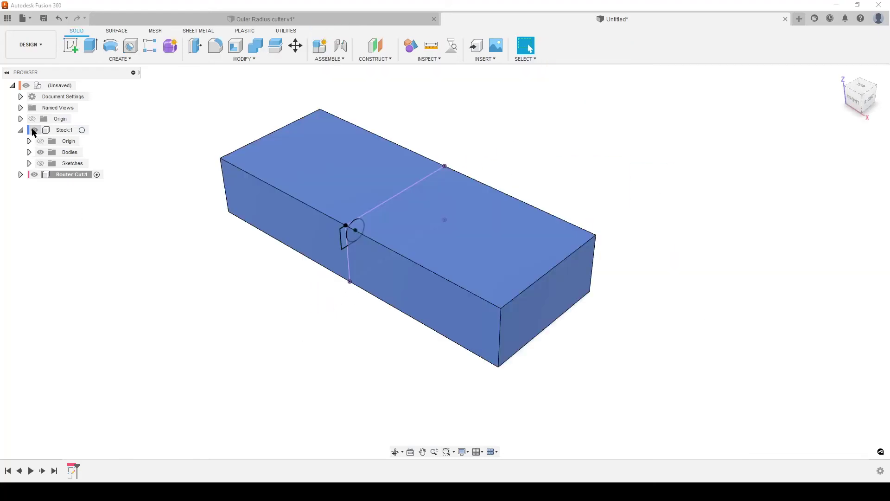
click(34, 130)
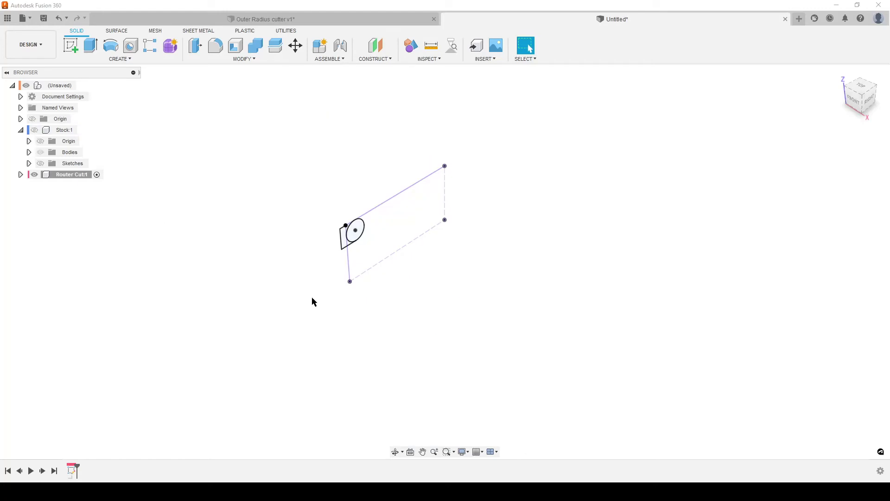
Extrude the sliver and strip profiles 50 mm as a new body
key(e)
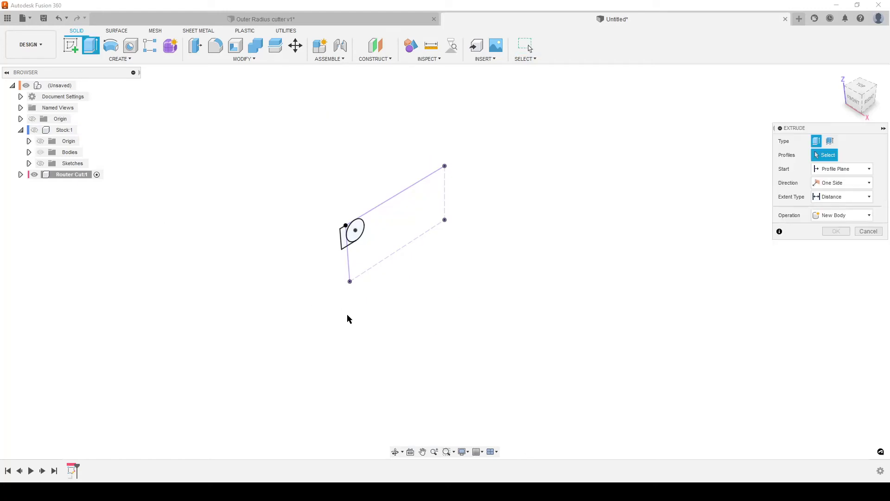
scroll(346, 313, up, 3)
scroll(359, 342, up, 3)
middle_drag(307, 300, 284, 380)
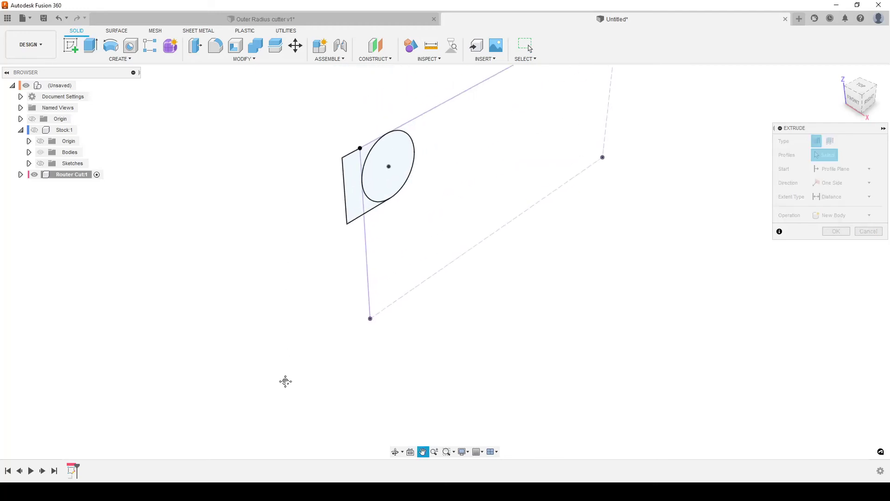
click(364, 169)
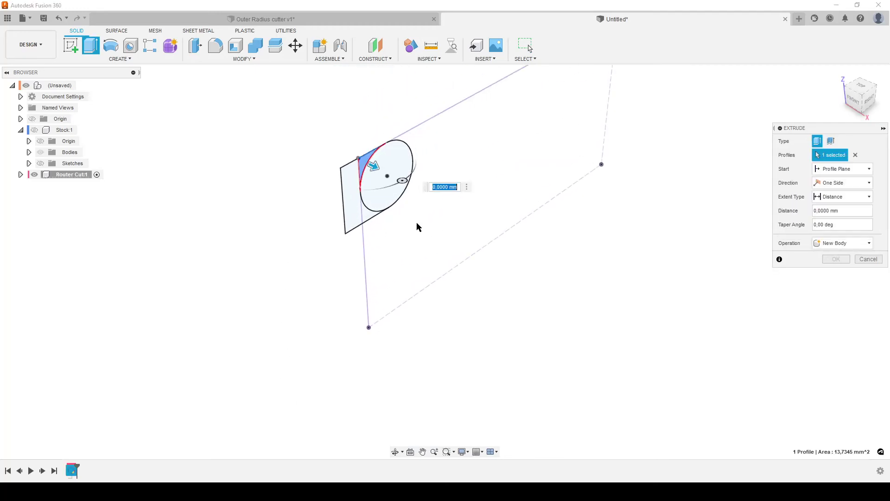
click(349, 189)
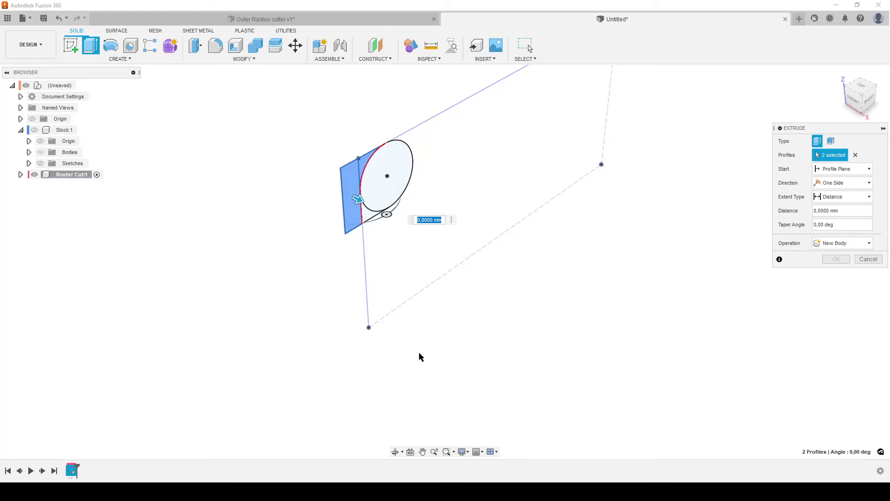
text(50)
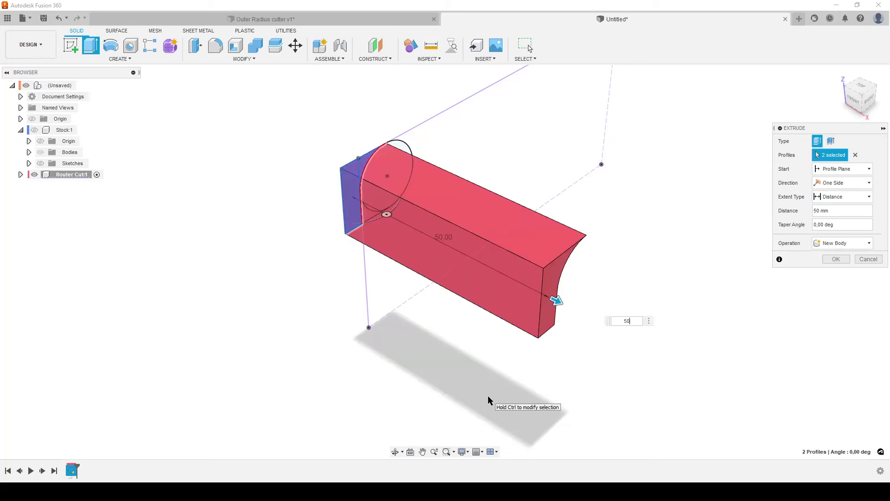
key(Return)
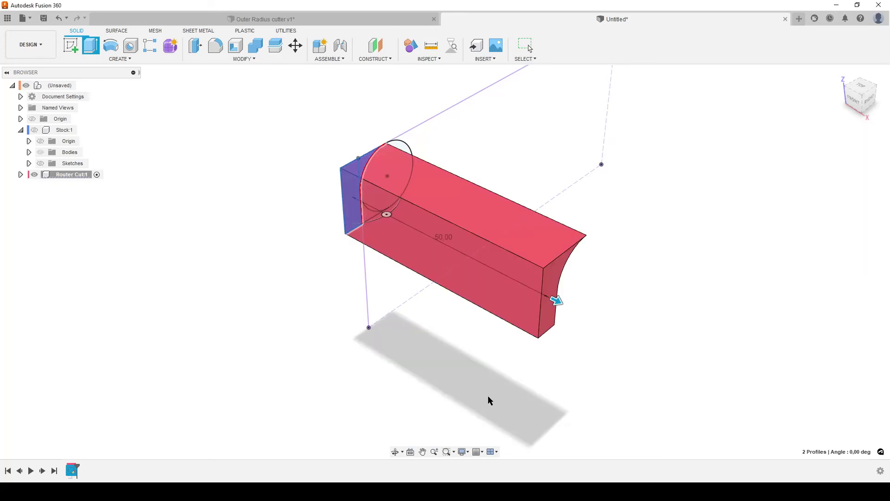
Revolve the curved end face 360° about the vertical end edge, joined to the cutter
text(s)
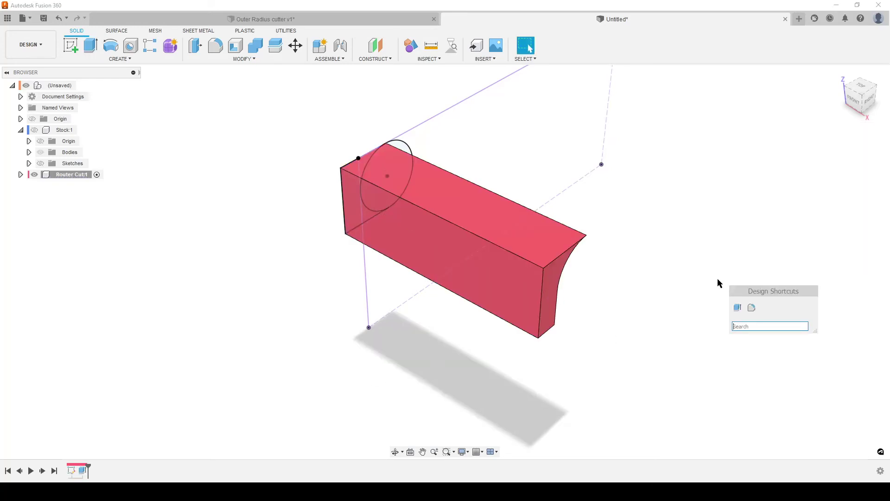
text(rev)
click(761, 362)
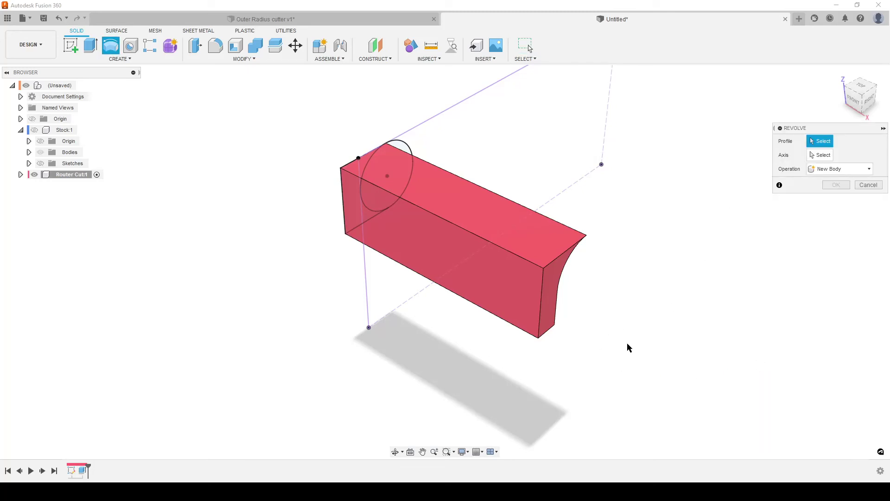
click(560, 278)
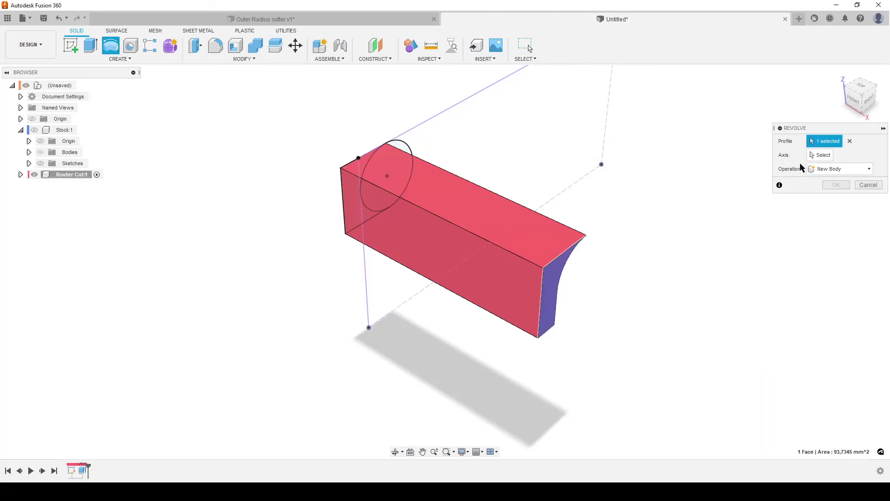
click(819, 155)
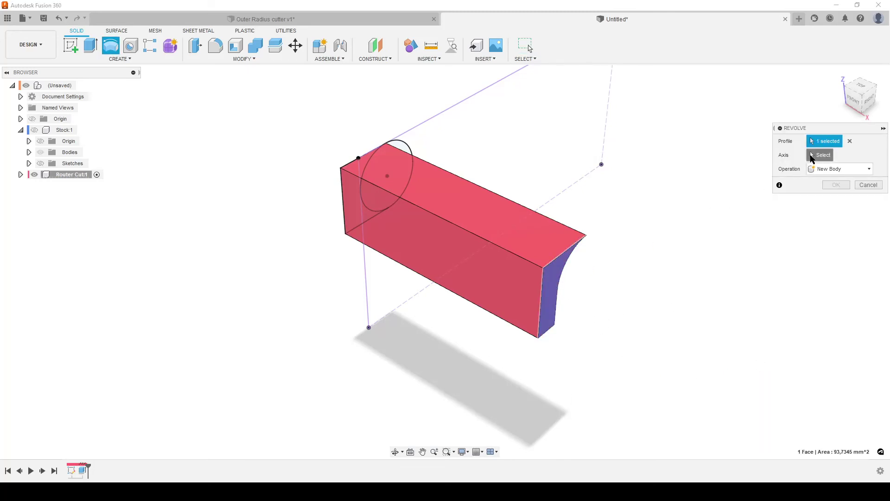
click(545, 276)
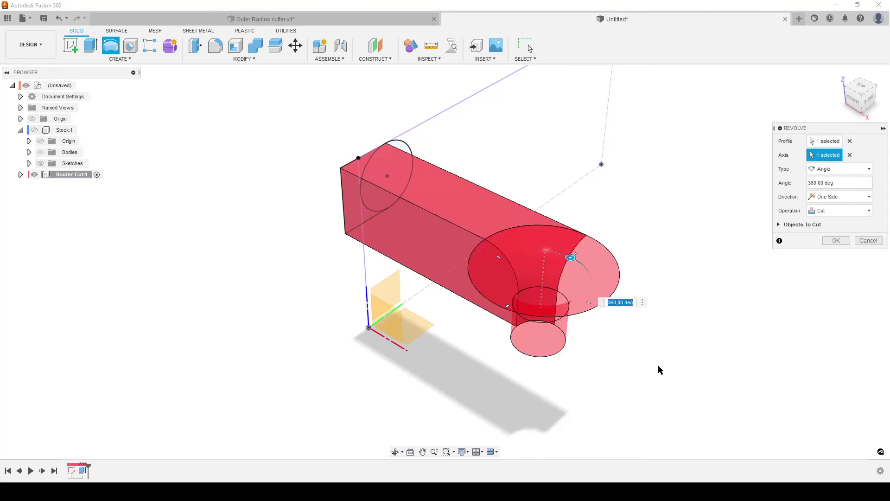
click(842, 211)
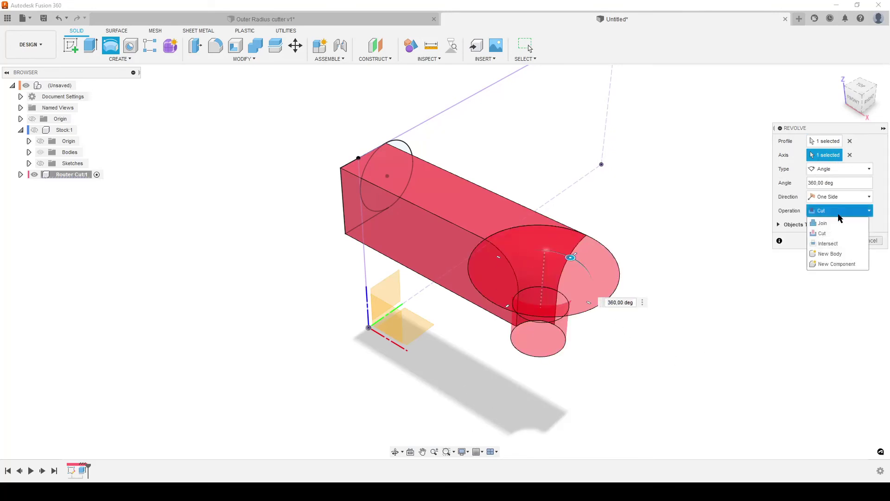
click(836, 222)
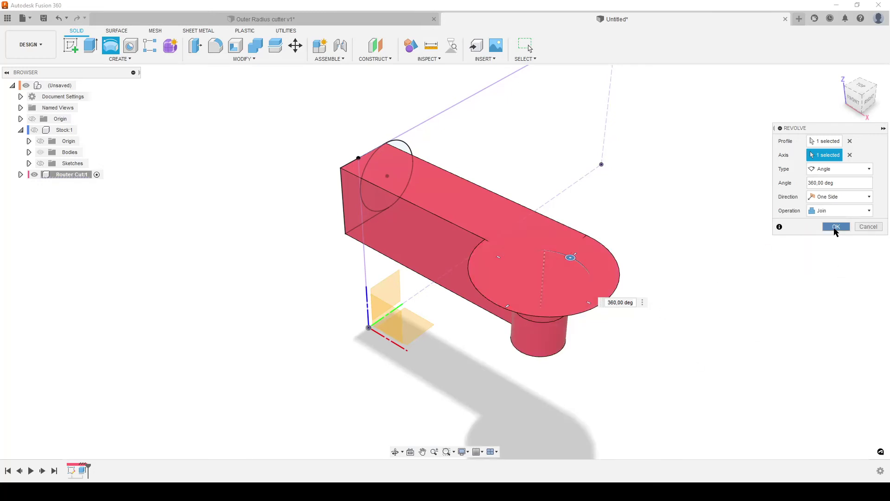
click(836, 226)
shift+middle_drag(667, 326, 548, 299)
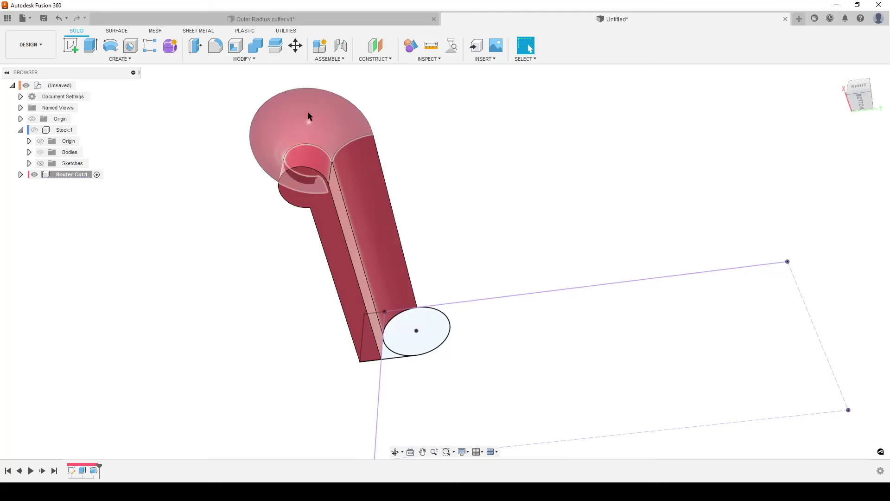
mouse_move(278, 308)
shift+middle_down()
mouse_move(292, 332)
mouse_move(382, 399)
mouse_move(523, 405)
mouse_move(519, 222)
shift+middle_up()
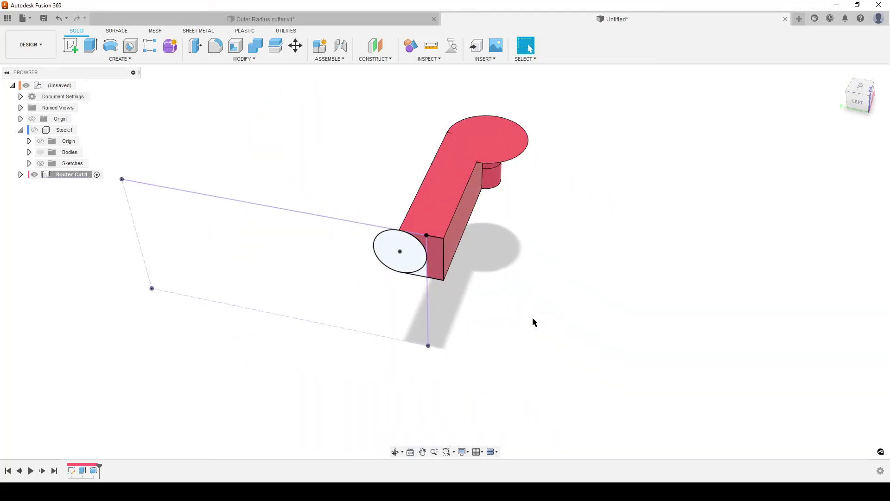
Hide the Router Cut sketches and mirror the cutter body across its flat end face, joined
click(21, 175)
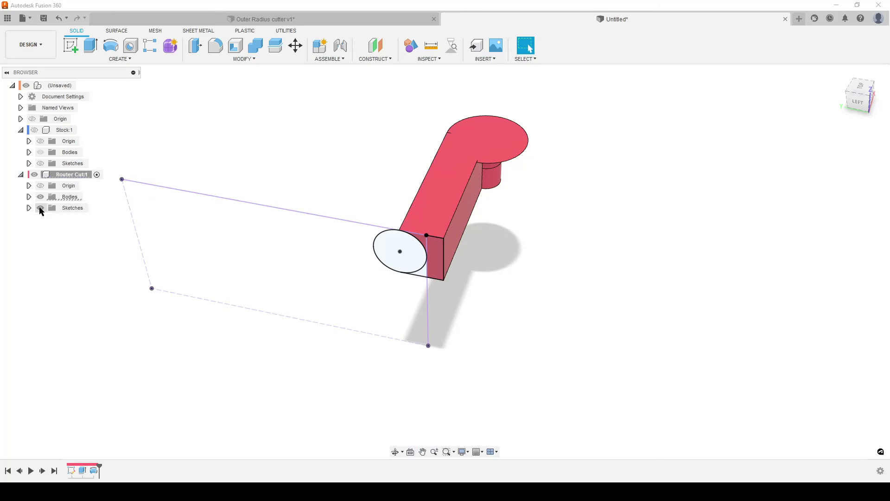
click(40, 208)
text(smi)
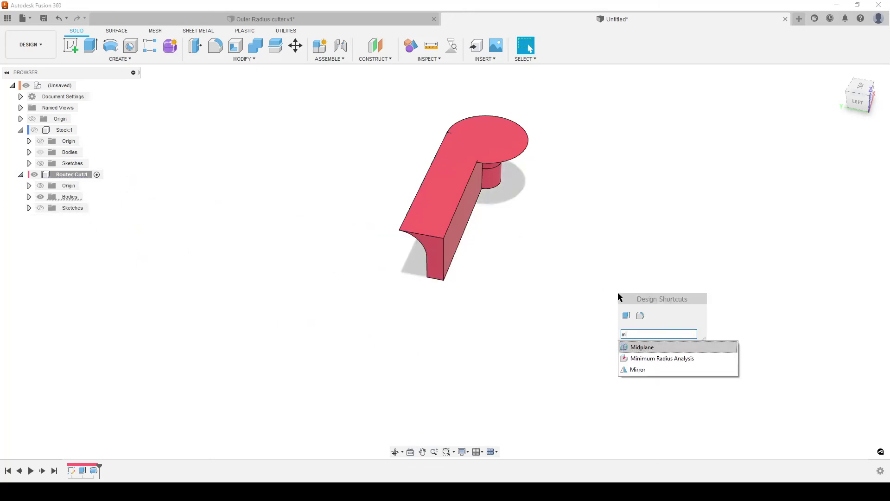
text(rr)
click(649, 350)
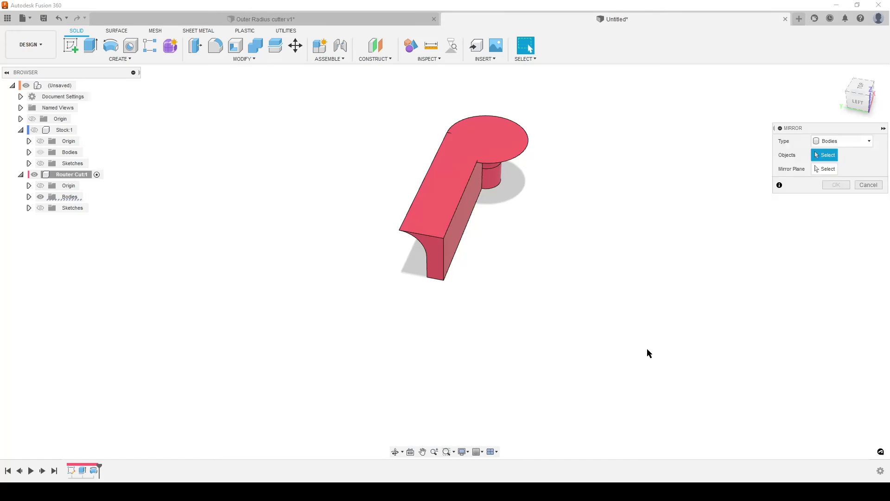
click(459, 180)
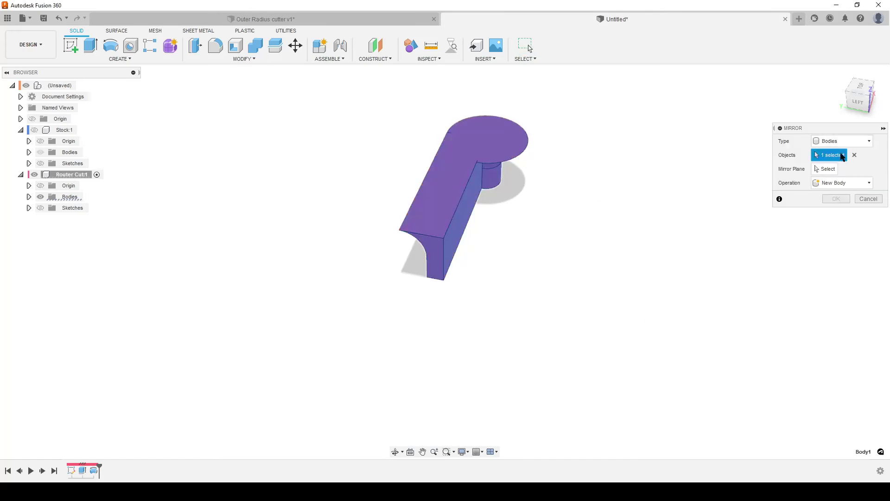
click(433, 255)
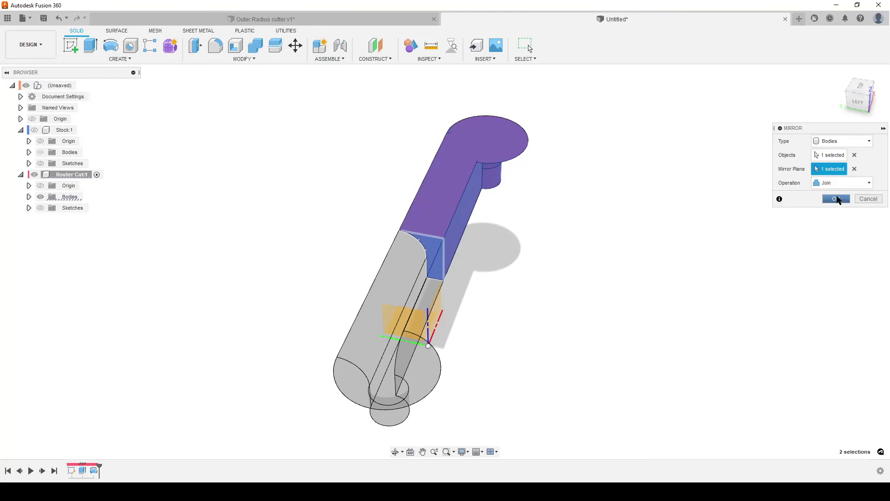
click(836, 198)
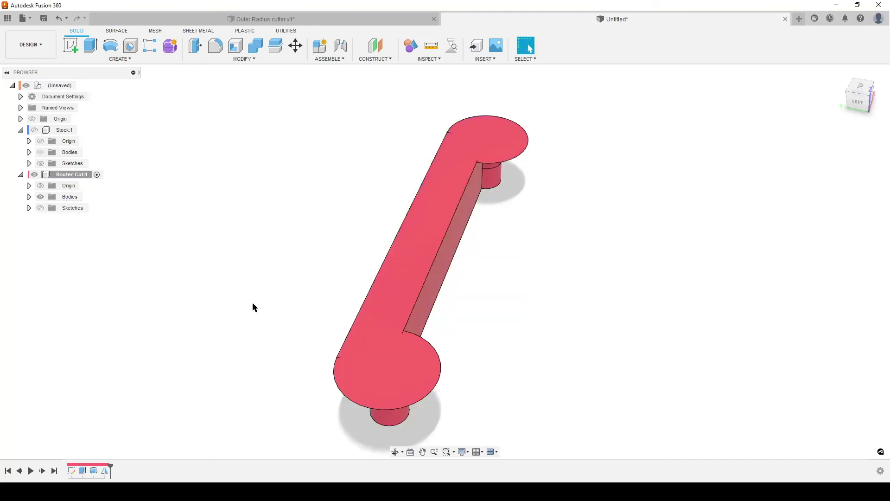
click(29, 197)
Make Stock:1 visible around the cutter and activate the root component
shift+middle_drag(583, 288, 519, 280)
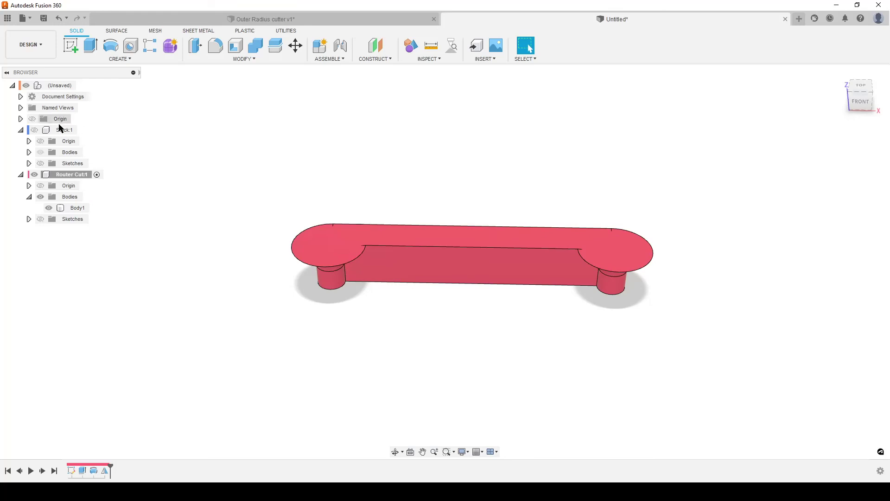
click(34, 130)
shift+middle_drag(520, 288, 482, 301)
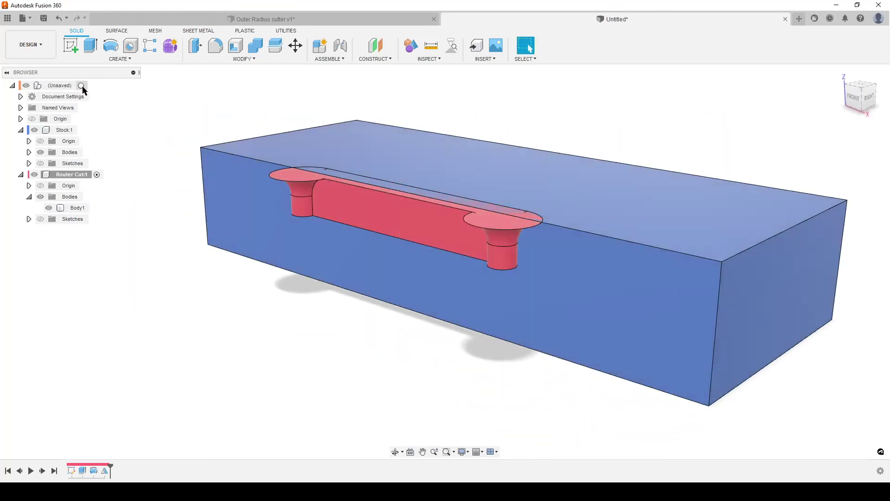
click(83, 86)
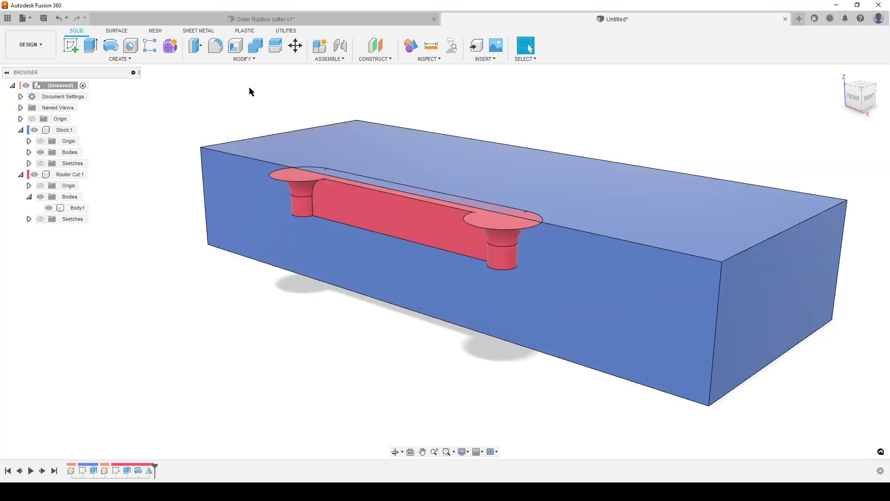
Combine with Cut operation: stock block as target, Router Cut body as tool, keeping tools
click(255, 46)
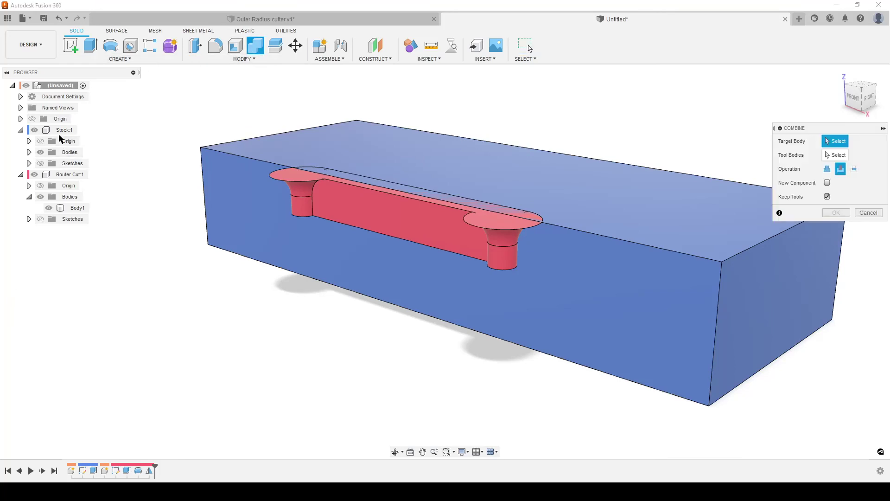
click(691, 208)
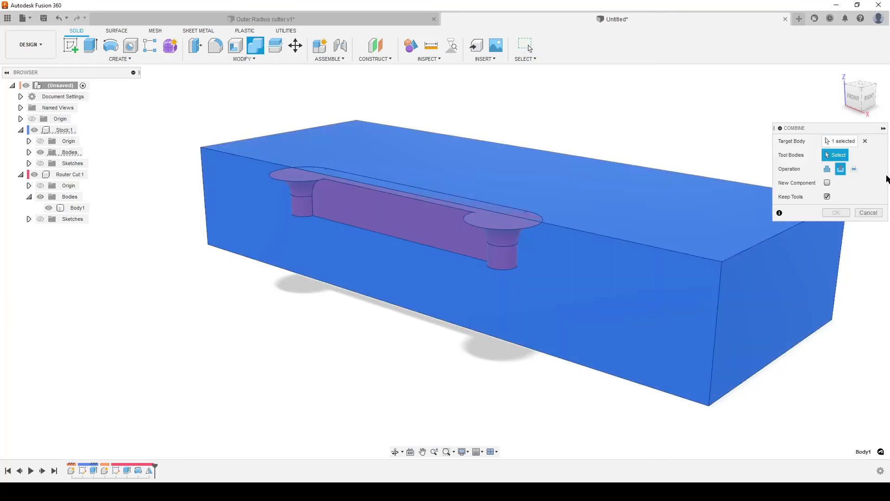
click(398, 215)
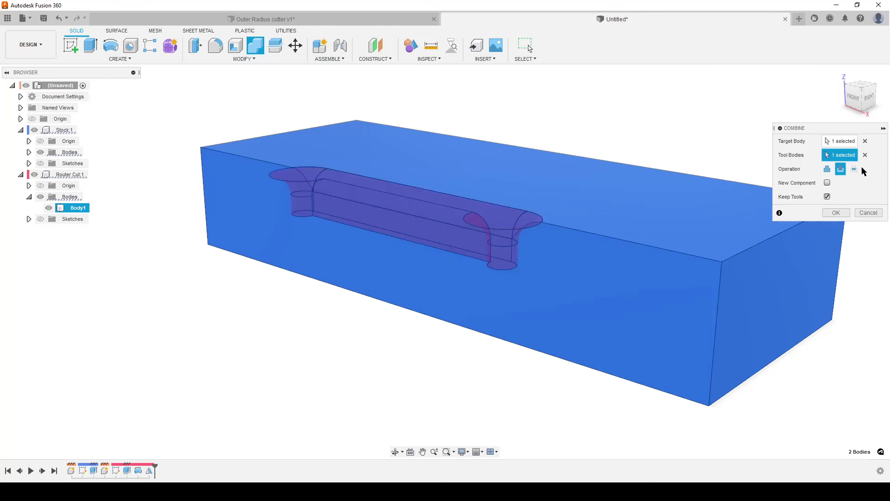
click(827, 169)
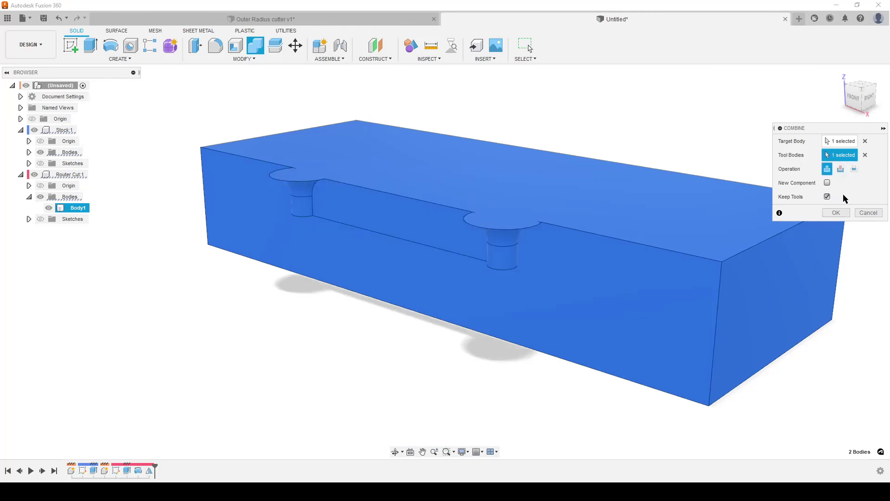
click(841, 169)
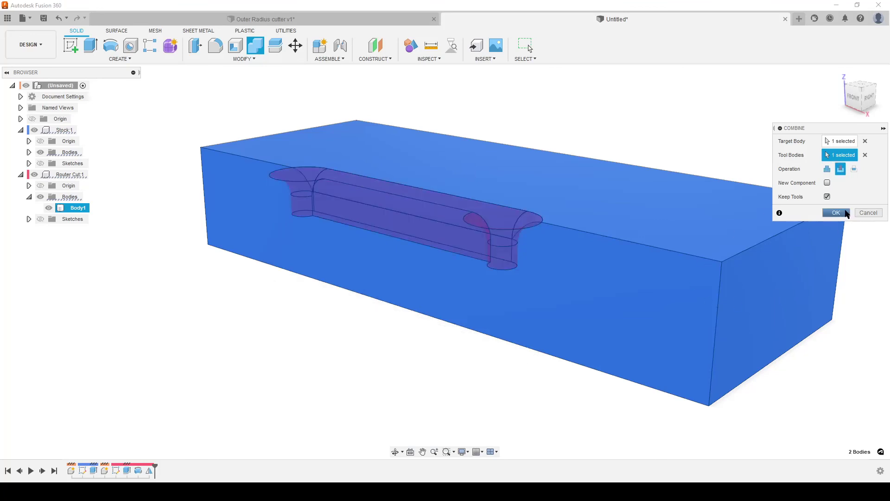
click(844, 212)
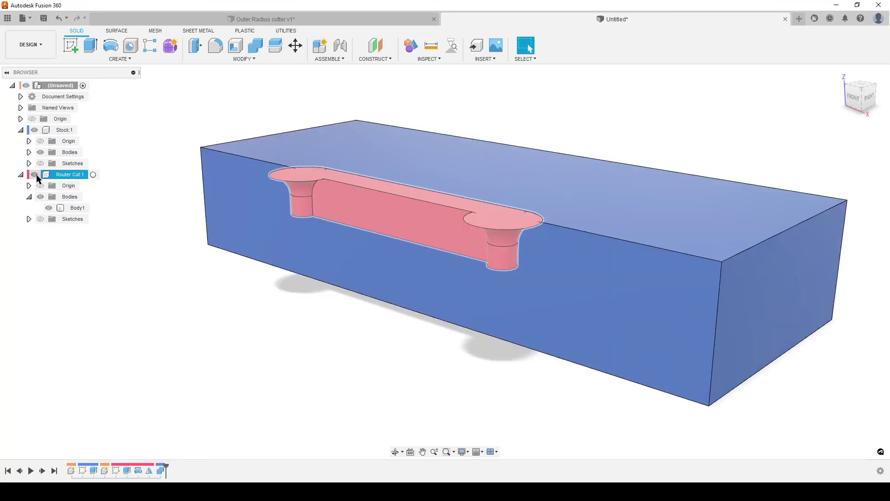
Hide Router Cut:1 and inspect the rounded groove along the block's top front edge
click(34, 175)
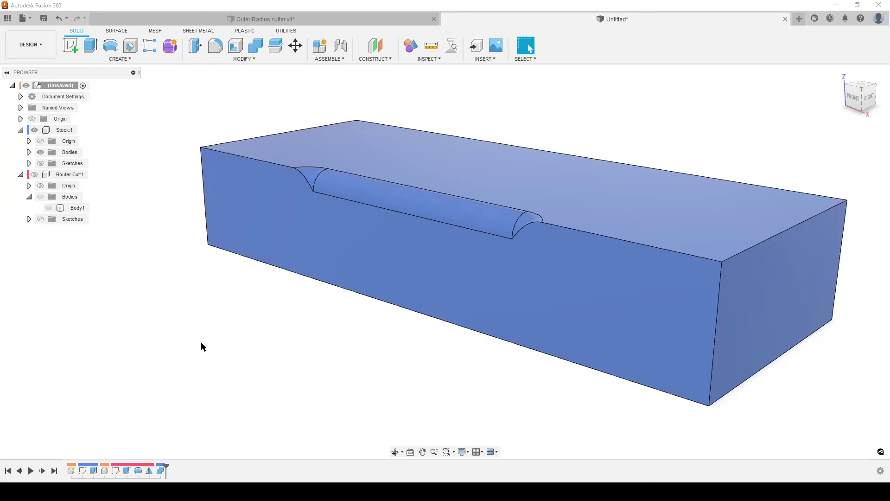
shift+middle_drag(201, 343, 328, 252)
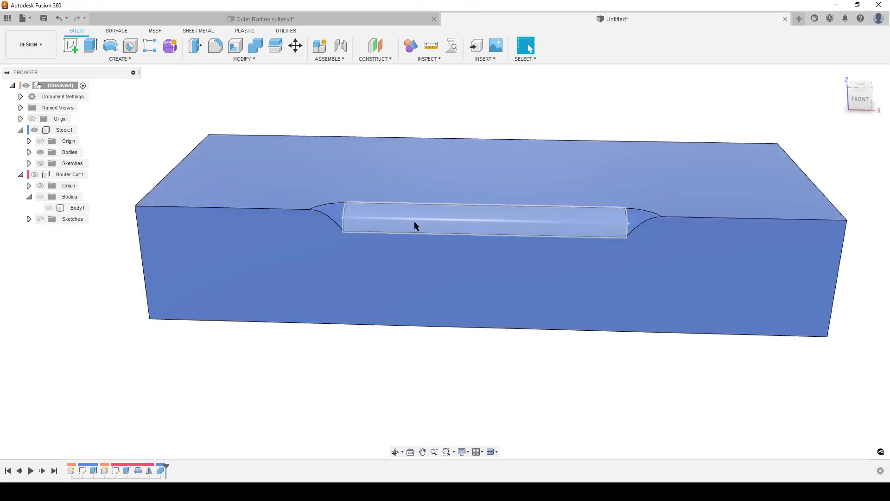
scroll(528, 302, down, 3)
shift+middle_drag(542, 292, 424, 331)
scroll(423, 330, up, 3)
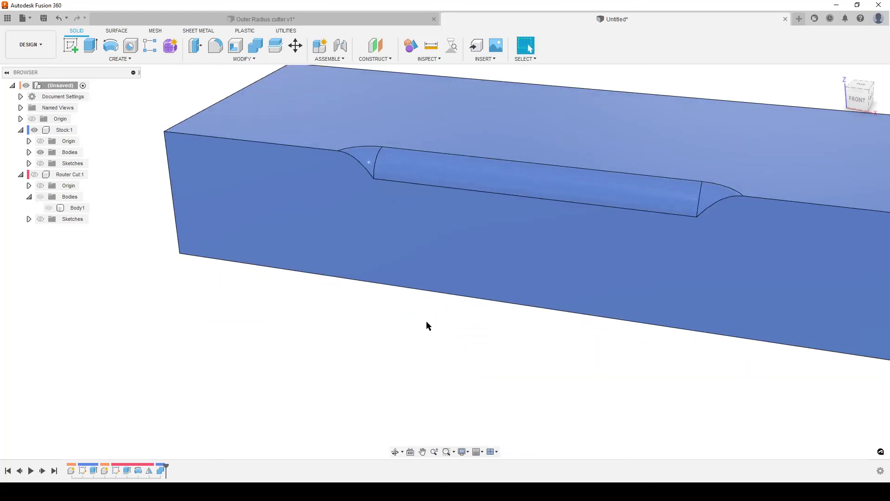